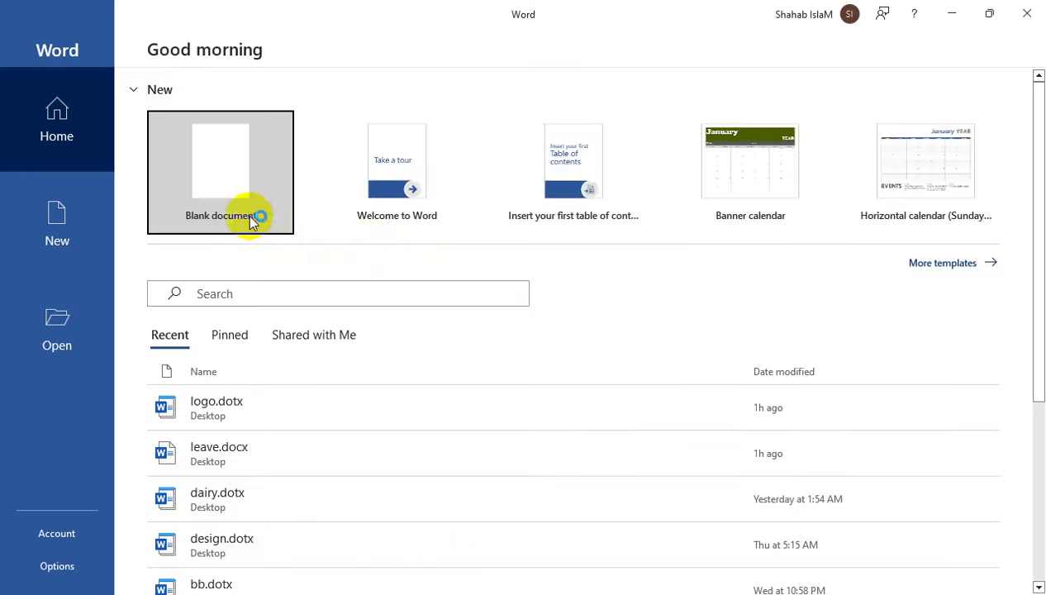
Create a new blank document from Word's Start screen.
click(247, 213)
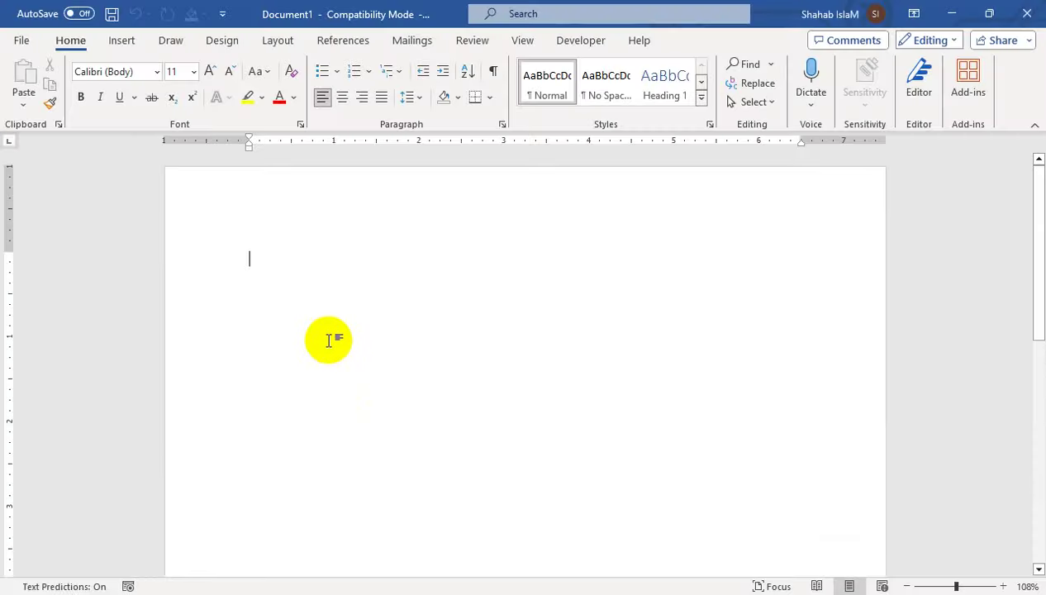
text(Name)
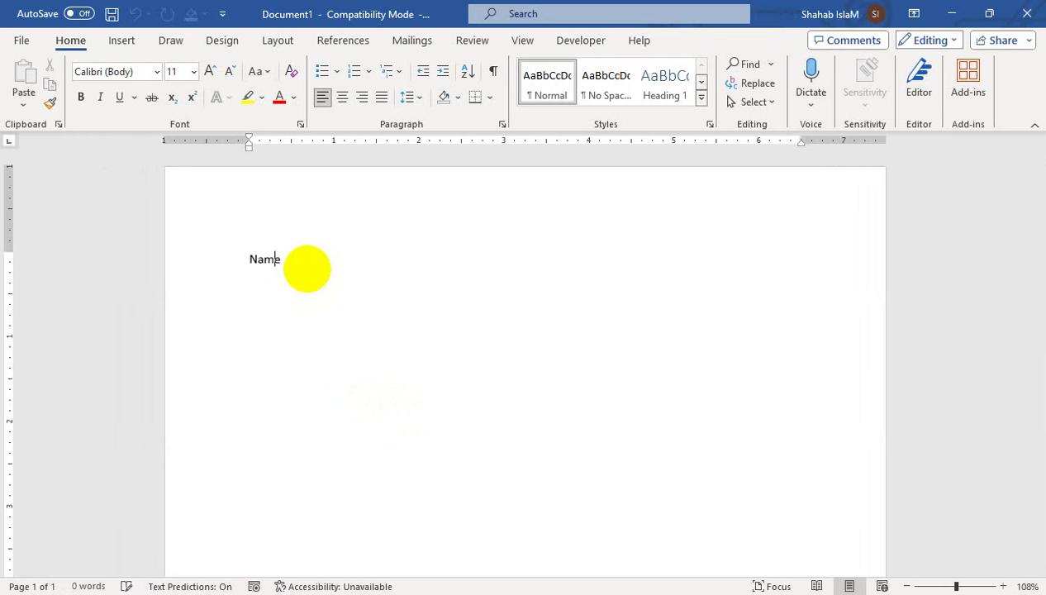
key(Tab)
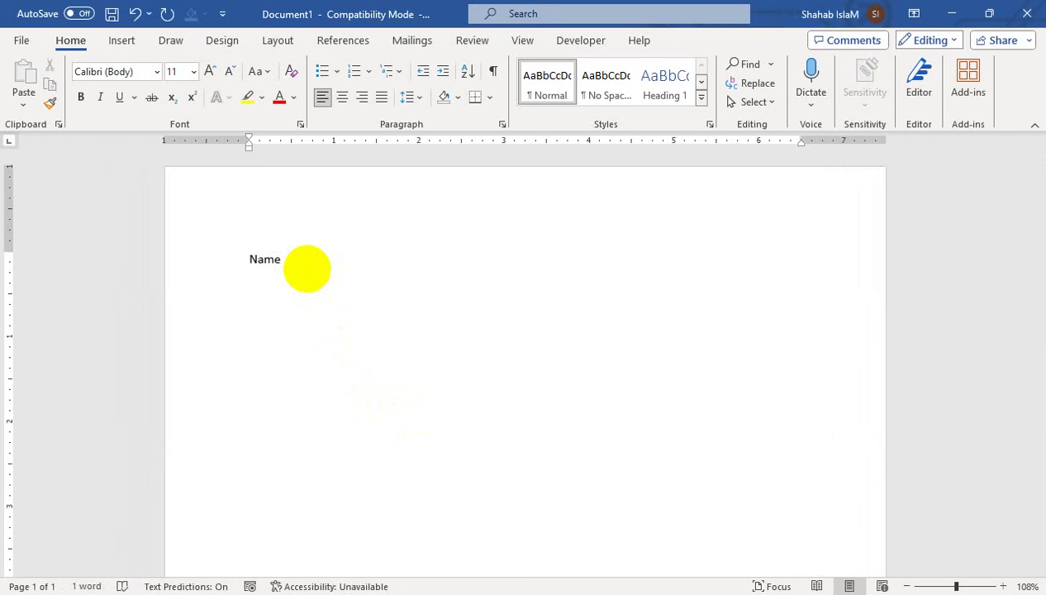
text(:)
key(Tab)
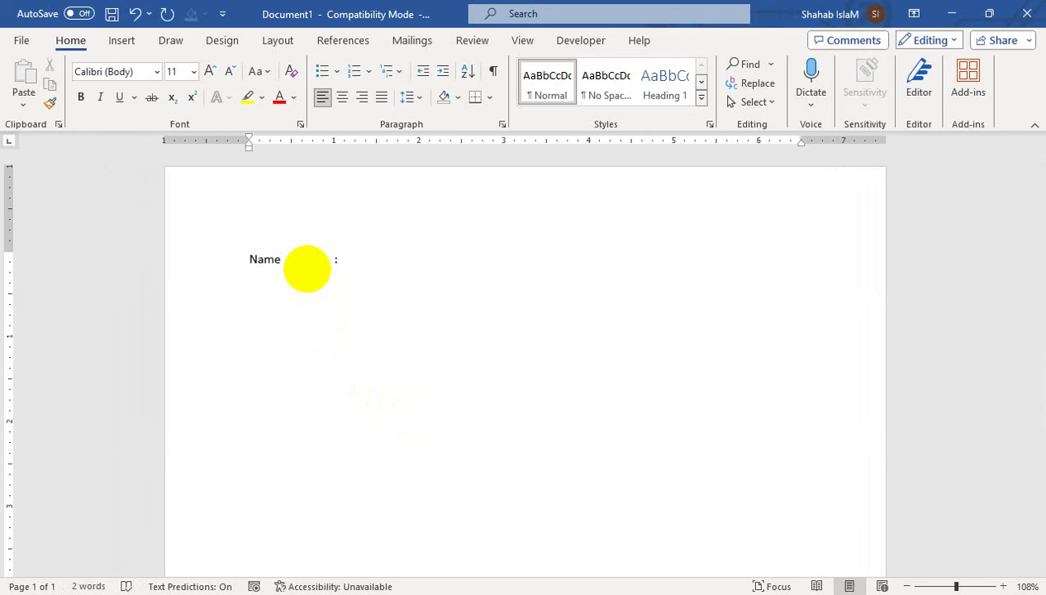
triple_click(304, 265)
key(BackSpace)
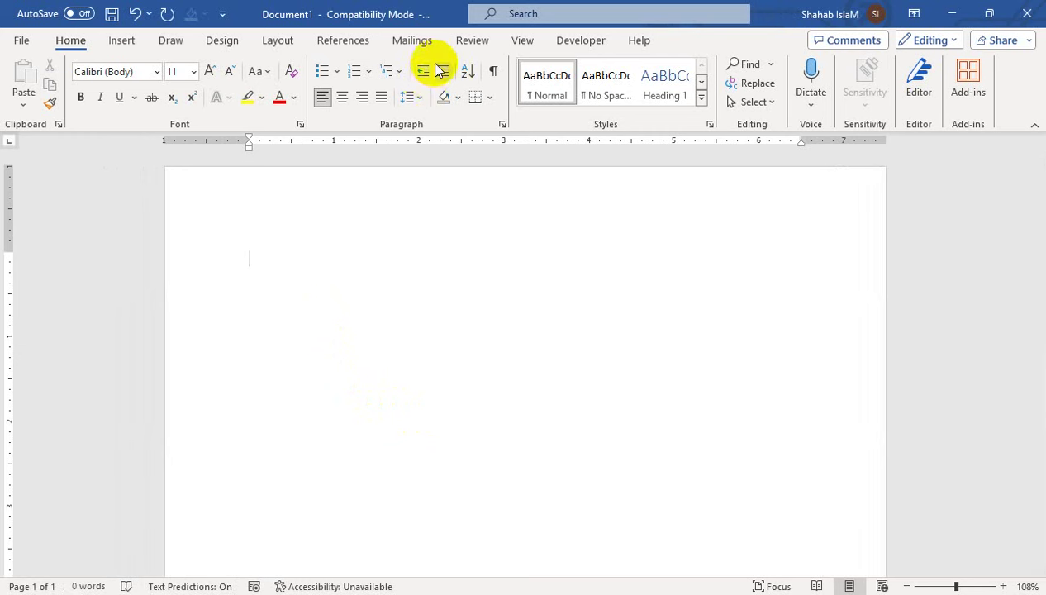
Add a tab stop at 2.5 inches through the Paragraph Tabs settings.
click(501, 124)
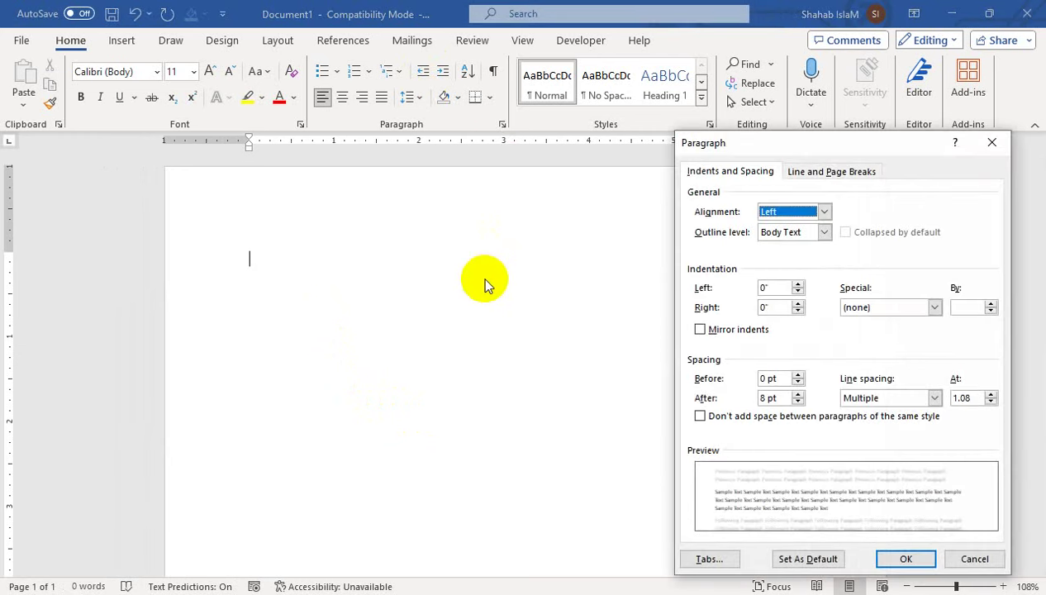
click(719, 558)
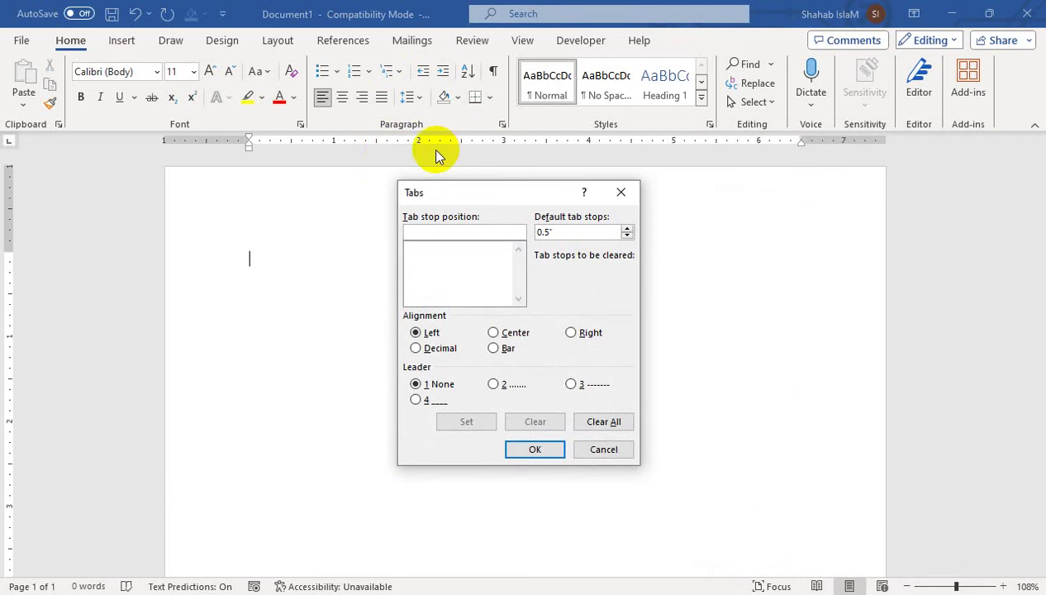
text(2)
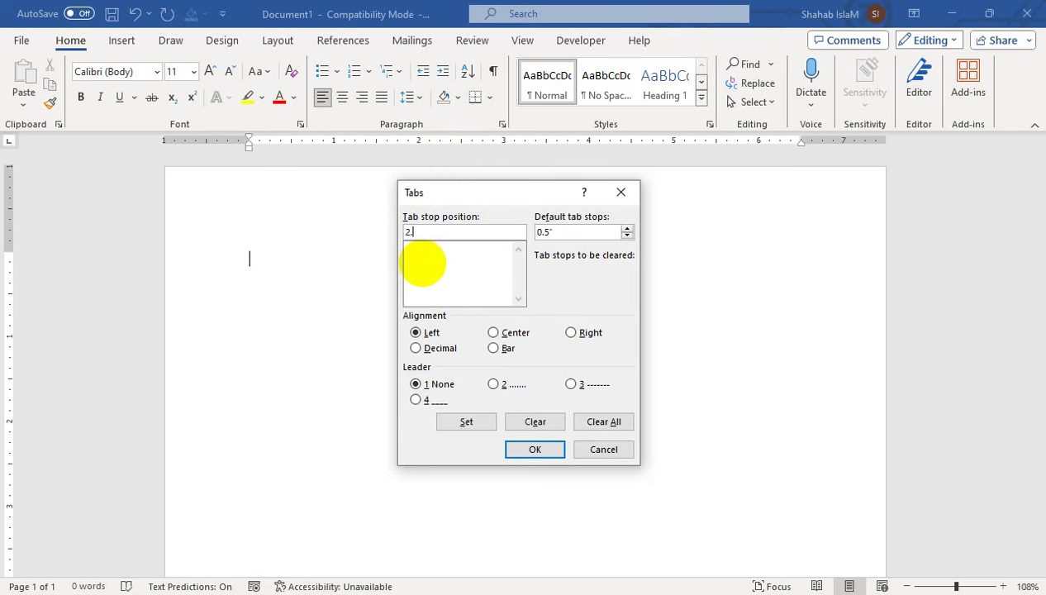
text(.5)
click(471, 425)
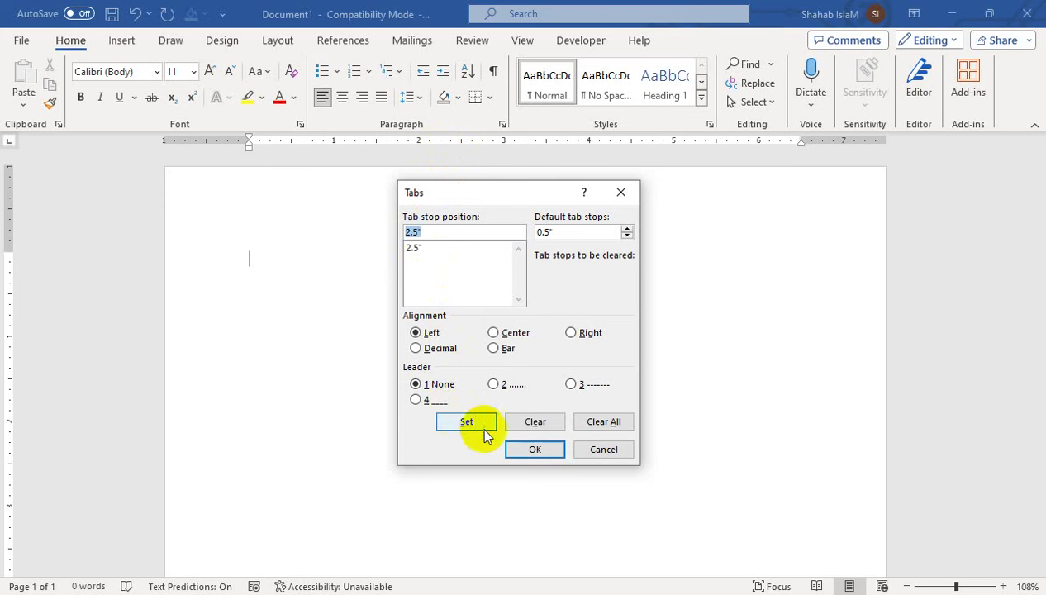
click(513, 447)
Type the Name label with a tab-aligned colon, then tab toward the value position.
text(Nam)
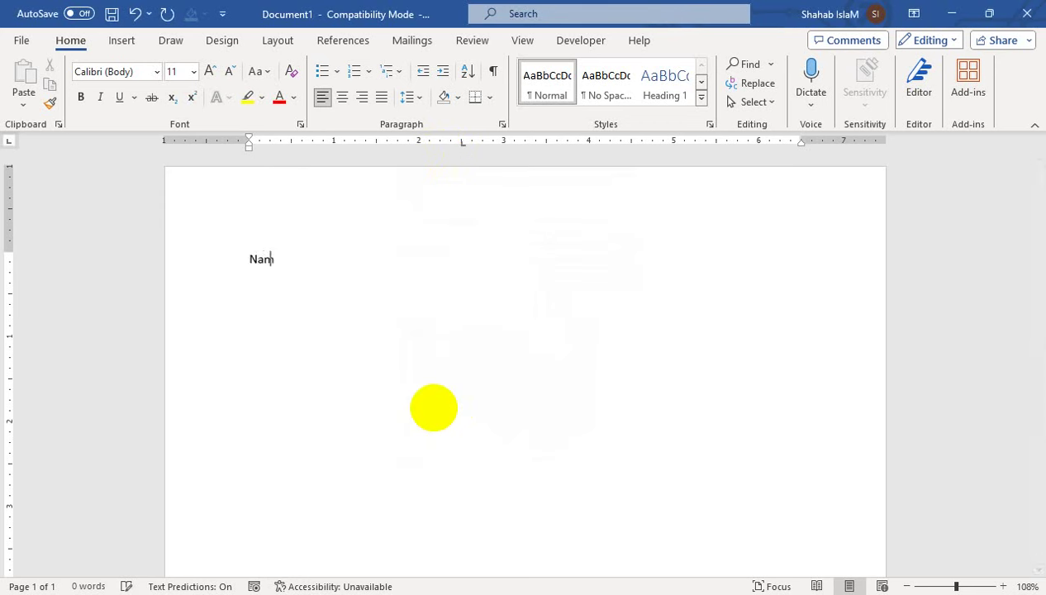
text(e)
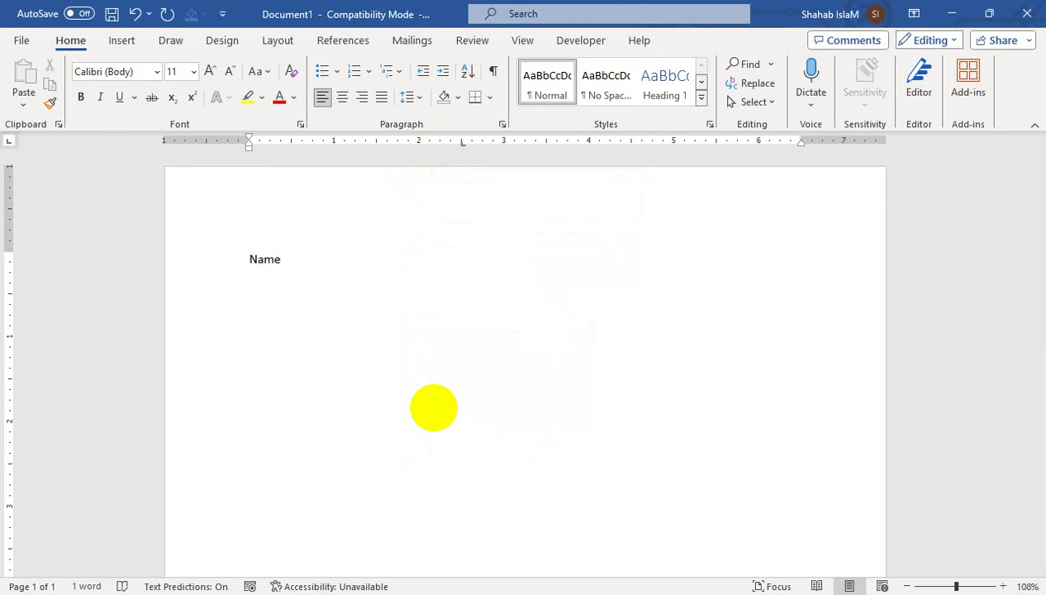
key(Tab)
text(:)
key(Tab)
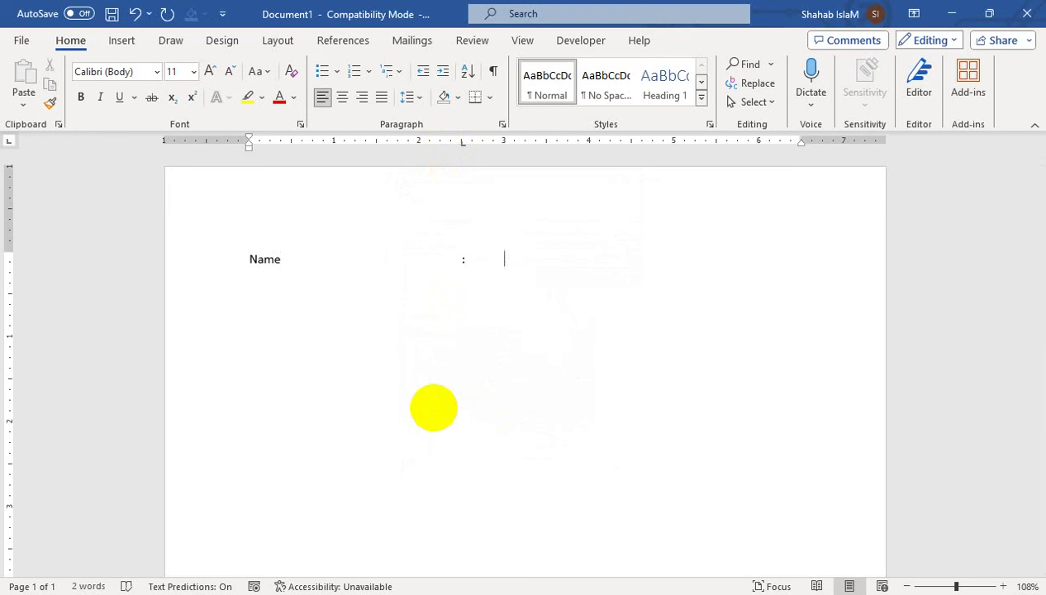
key(Tab)
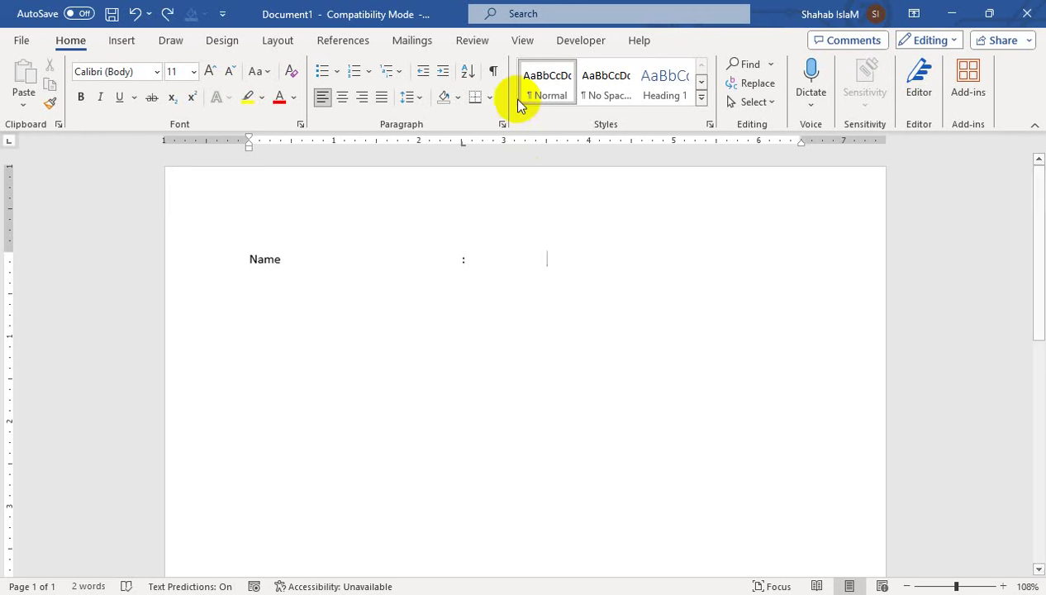
Add a second tab stop at 4 inches.
click(501, 124)
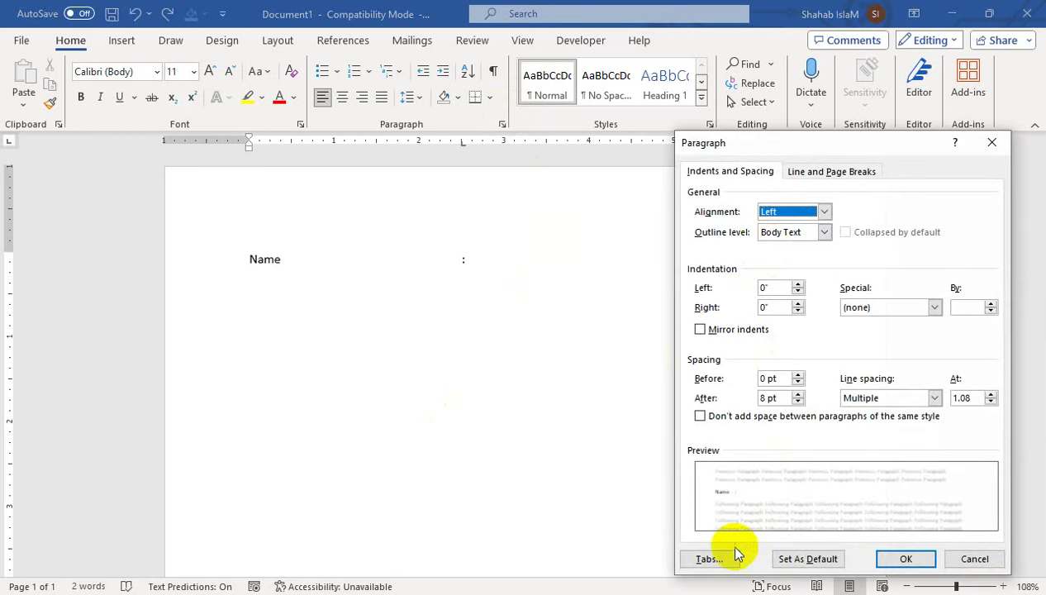
click(716, 559)
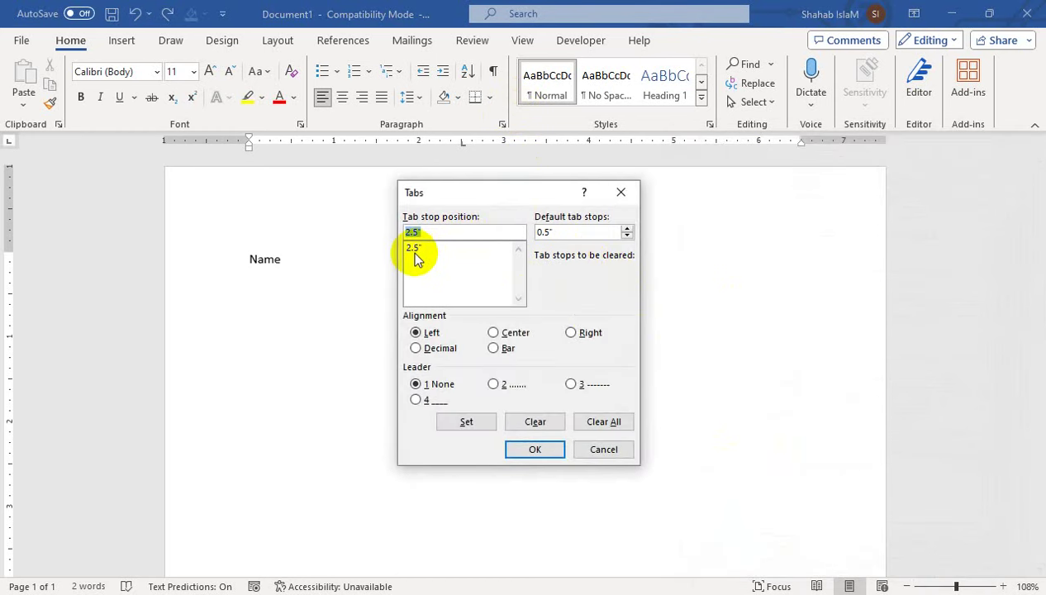
text(4)
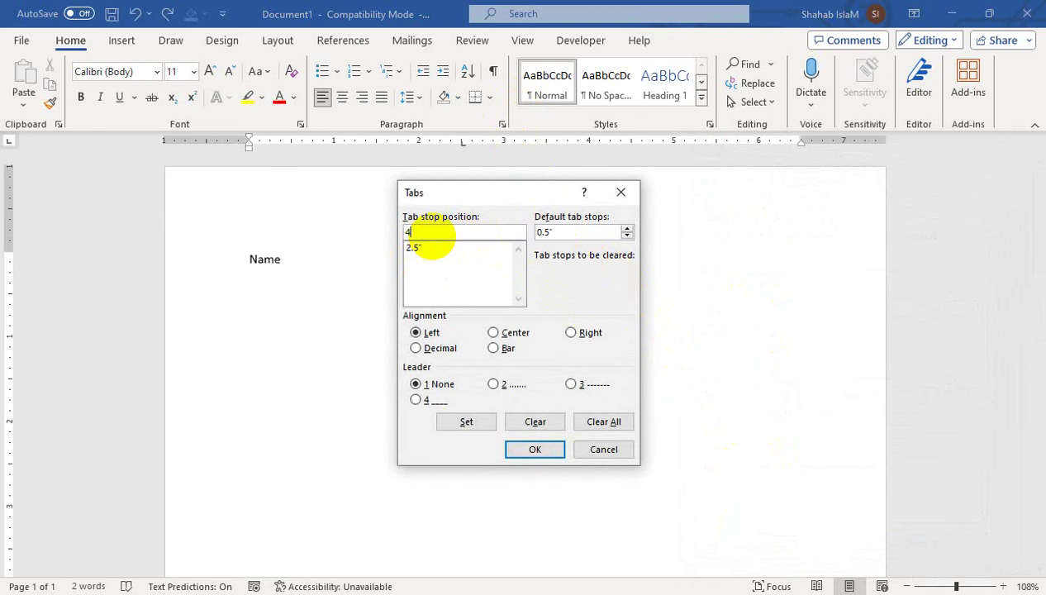
click(478, 420)
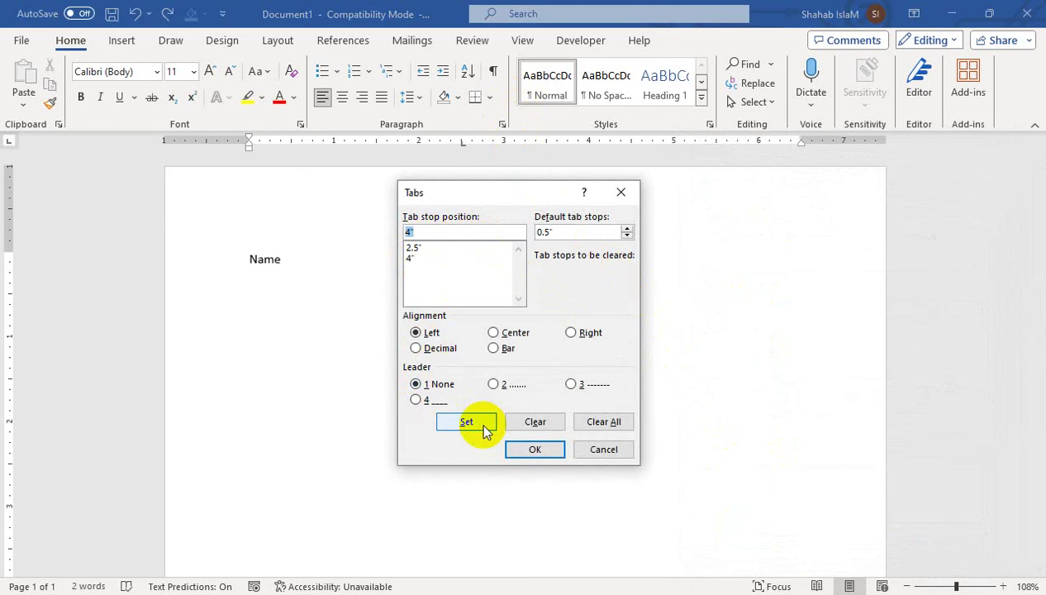
click(535, 450)
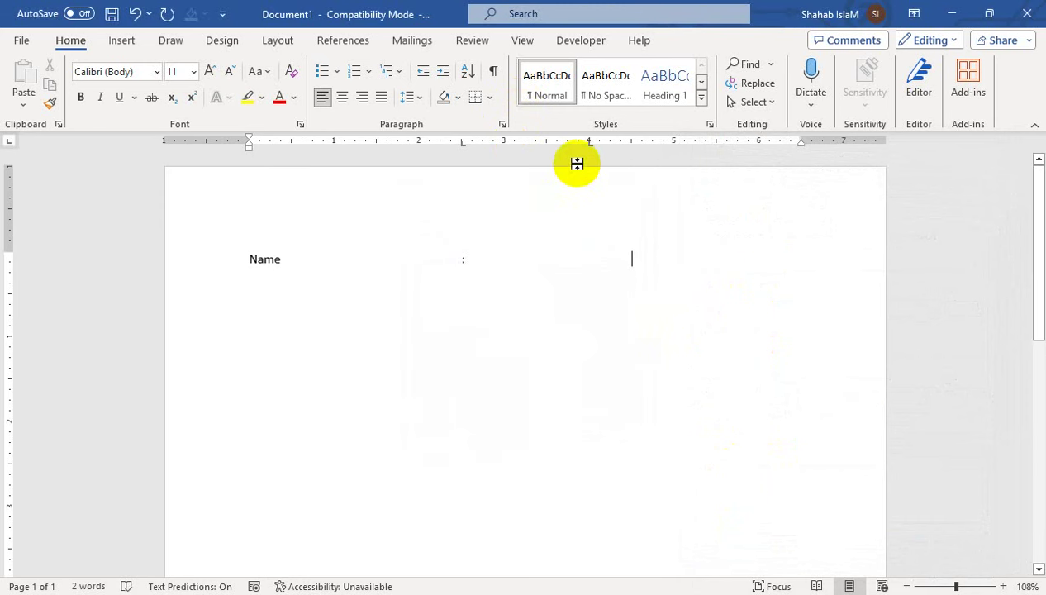
Enter the person's full name after the Name colon, correcting typos along the way.
click(466, 258)
key(End)
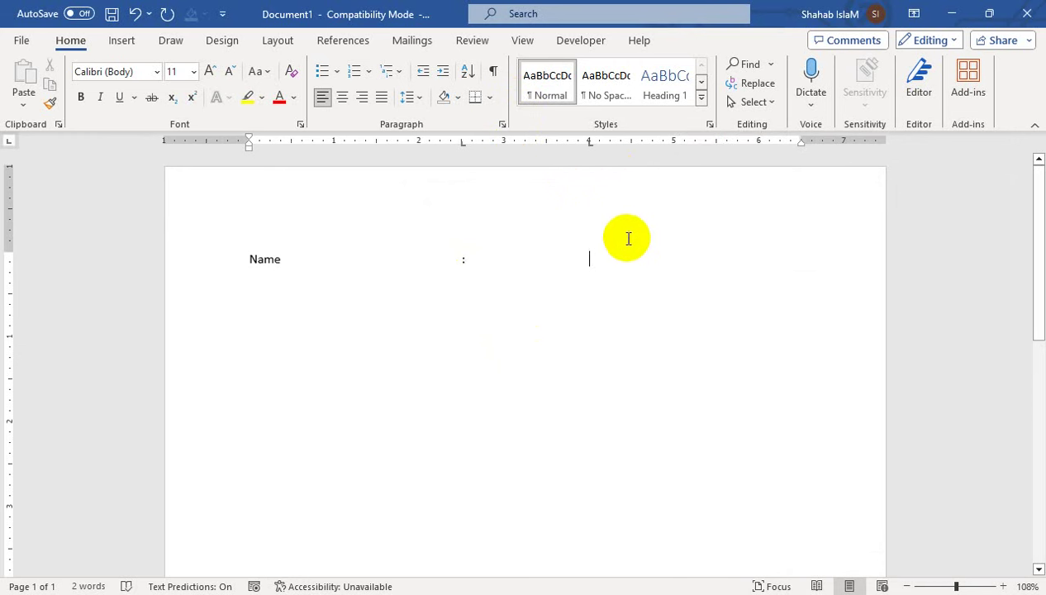
text(sh)
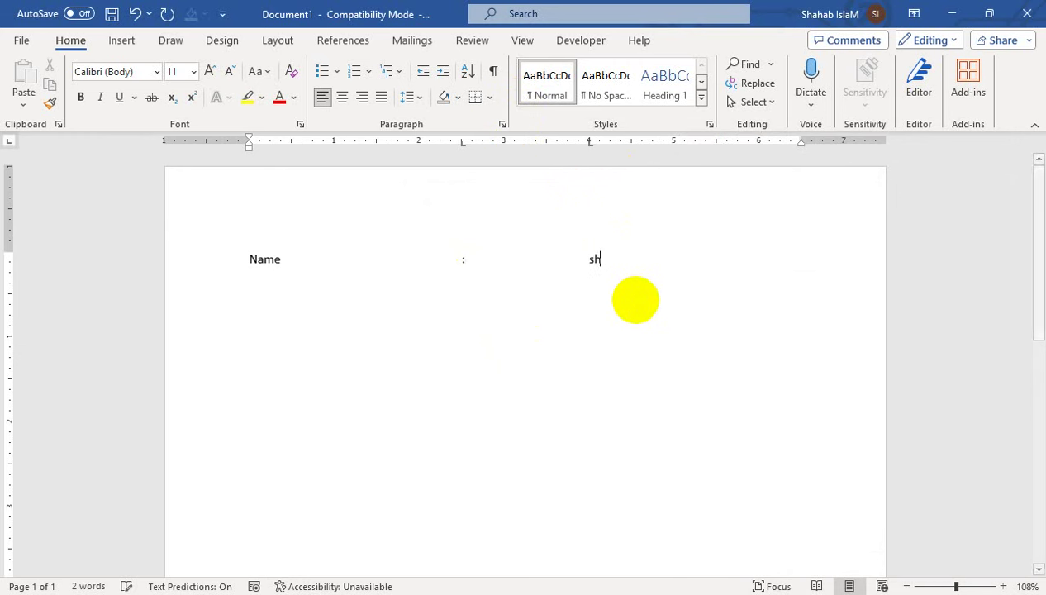
text(a)
key(BackSpace)
key(BackSpace)
key(BackSpace)
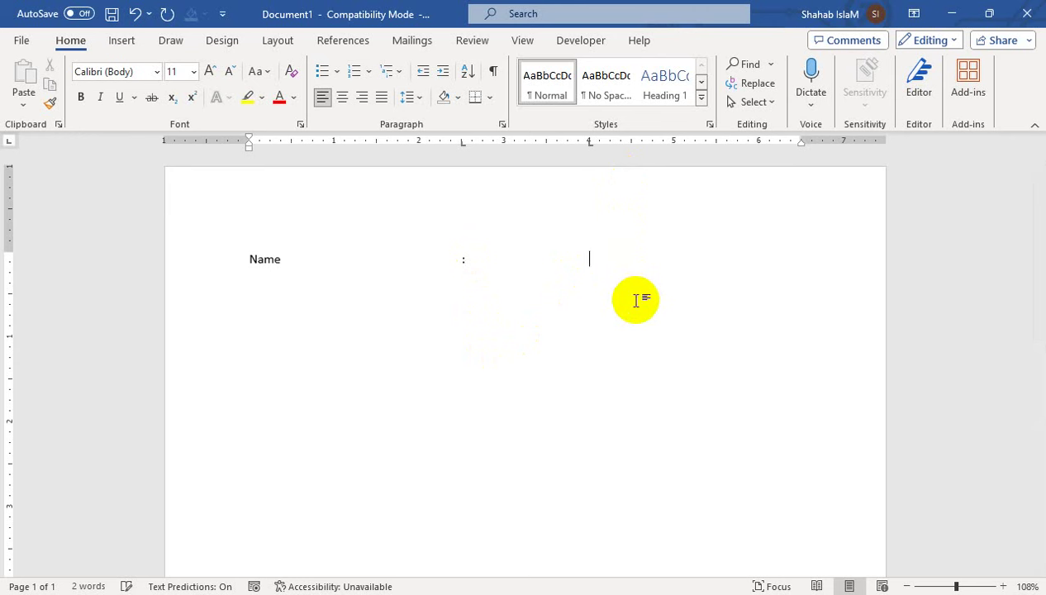
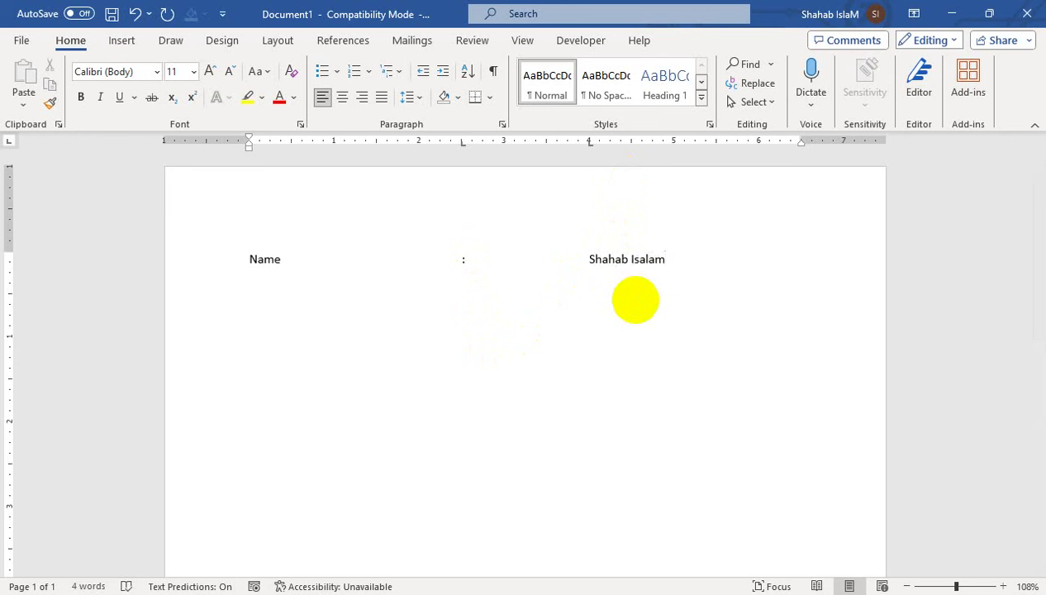
text(la)
text(m)
Start a CNIC line with a tab-aligned colon and the ID number, then begin a Contact label.
key(Return)
text(CNIC)
key(Tab)
text(:)
text(:)
key(Tab)
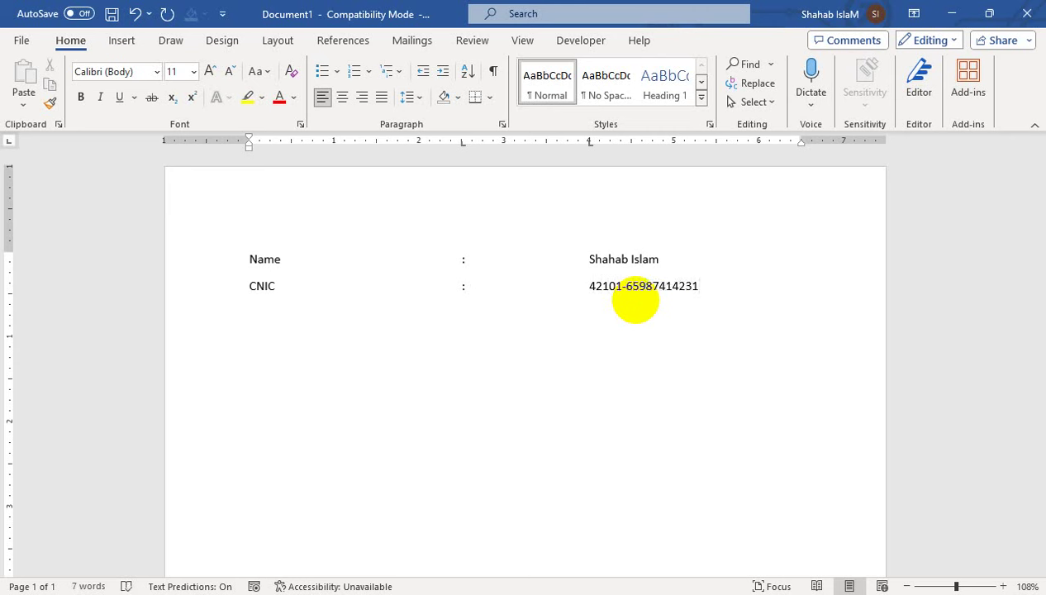
text(Con)
text(tact)
Complete the Contact line with a colon and the phone number.
key(Tab)
text(:)
key(Tab)
text(0321-0)
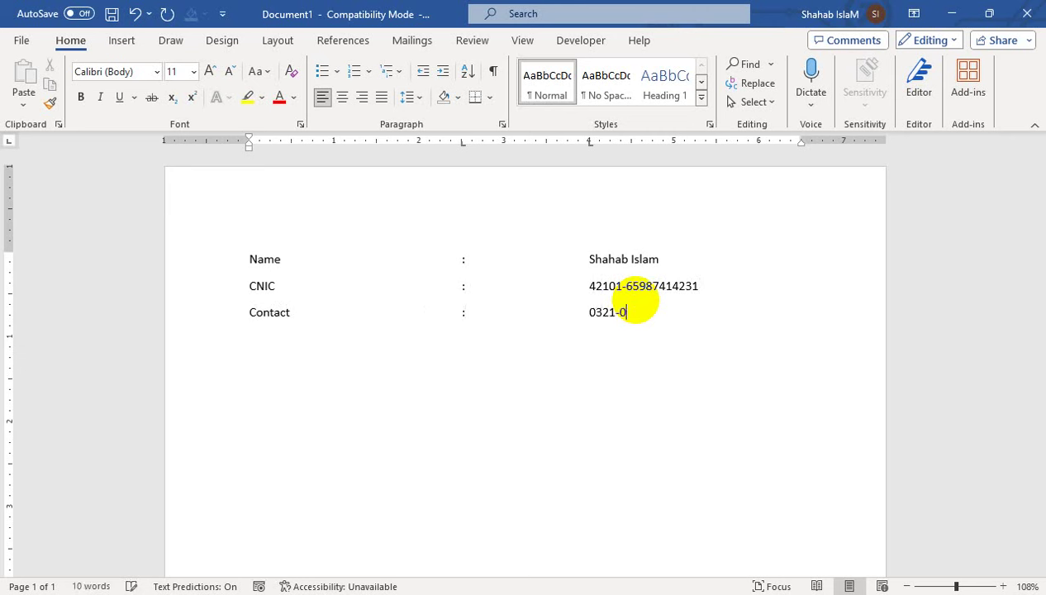
text(00000000000)
key(Return)
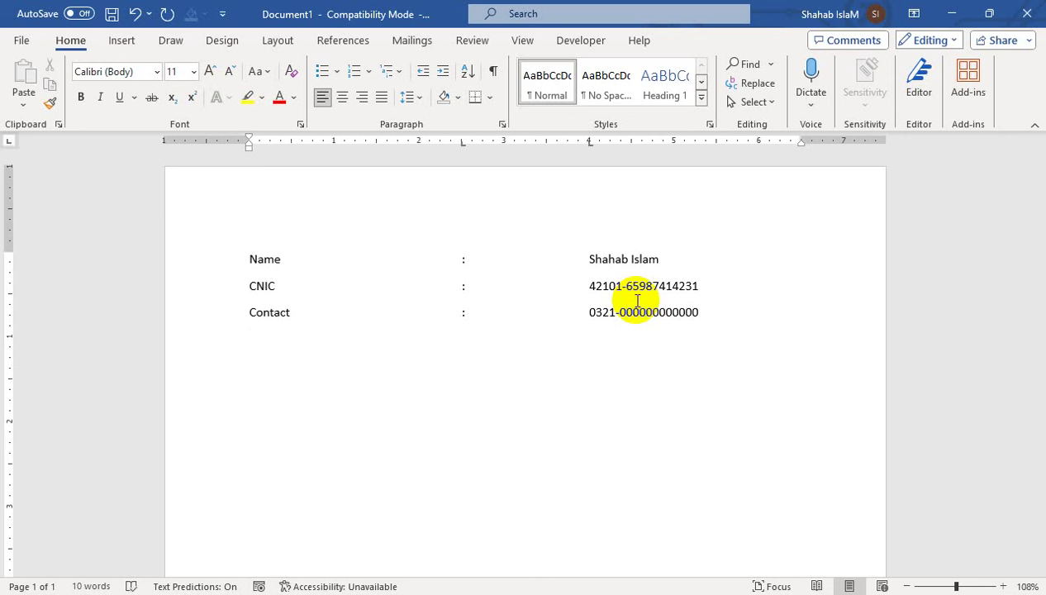
Add a Nationality line with a colon and the value Pakistani, followed by an empty line.
text(N)
text(ation)
text(ality)
key(Tab)
text(:)
key(Tab)
text(P)
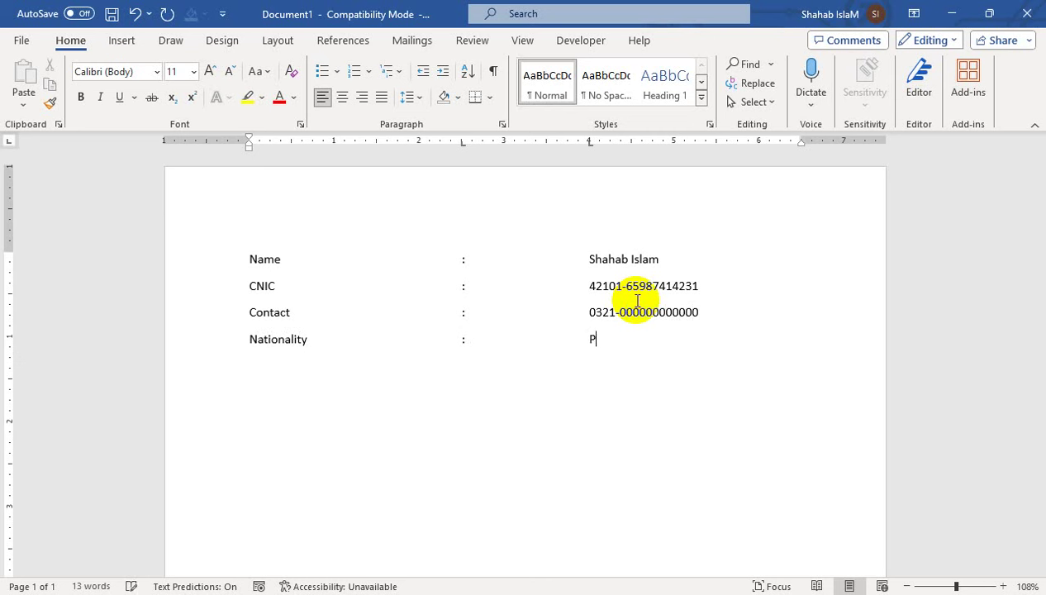
text(akis)
text(tani)
key(Return)
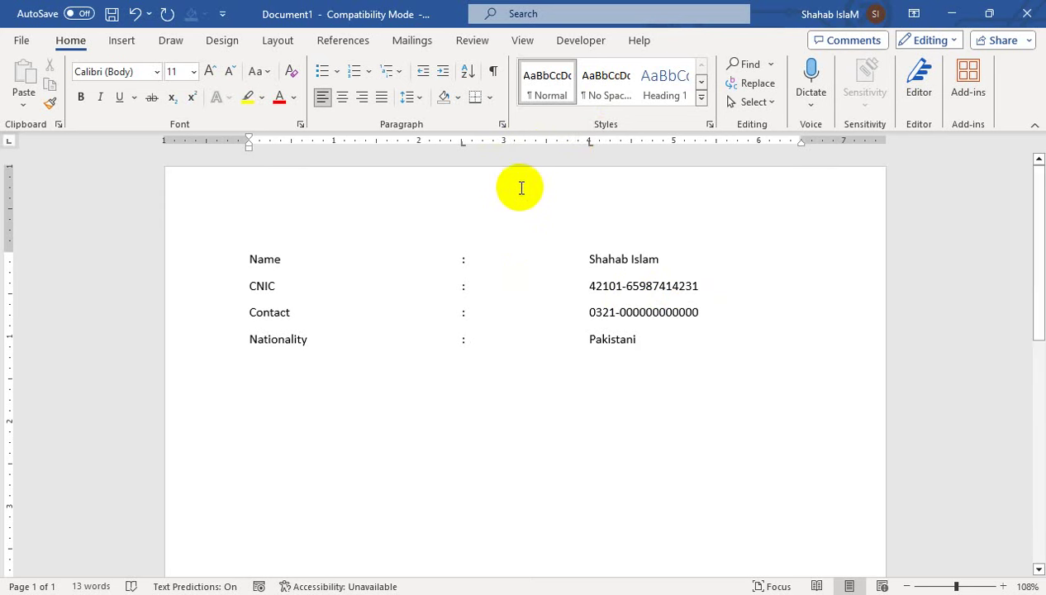
click(501, 124)
click(713, 558)
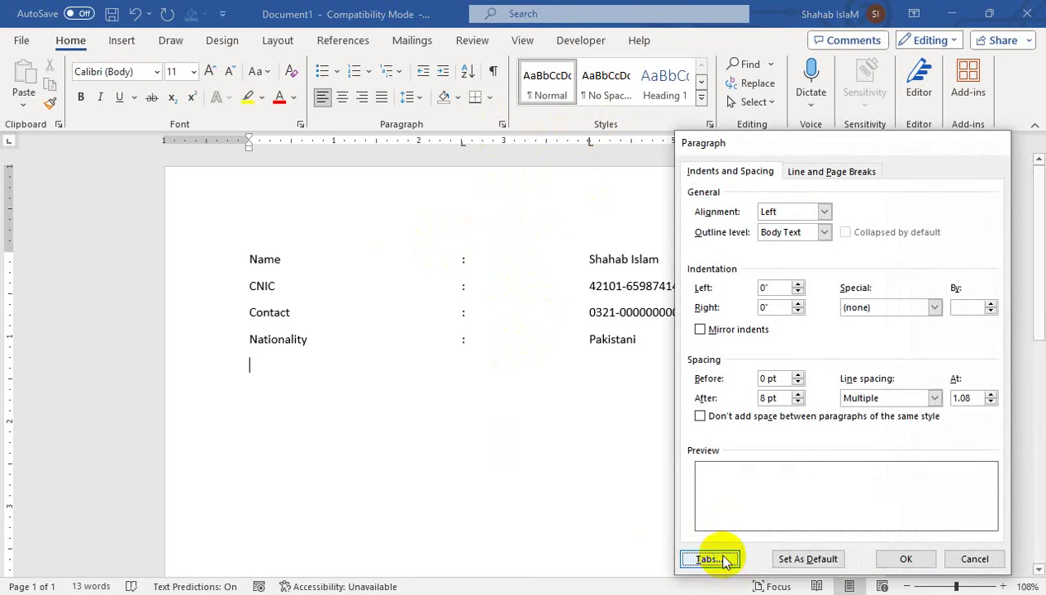
Clear all tab stops from the paragraph.
click(604, 423)
click(534, 448)
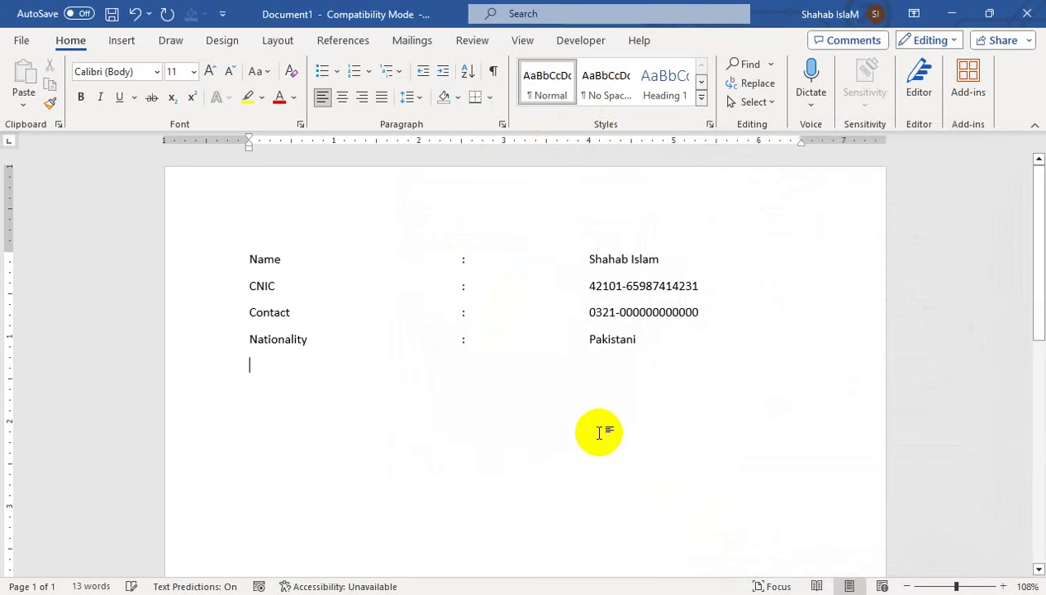
key(Tab)
key(Tab)
key(Tab)
key(Tab)
key(Tab)
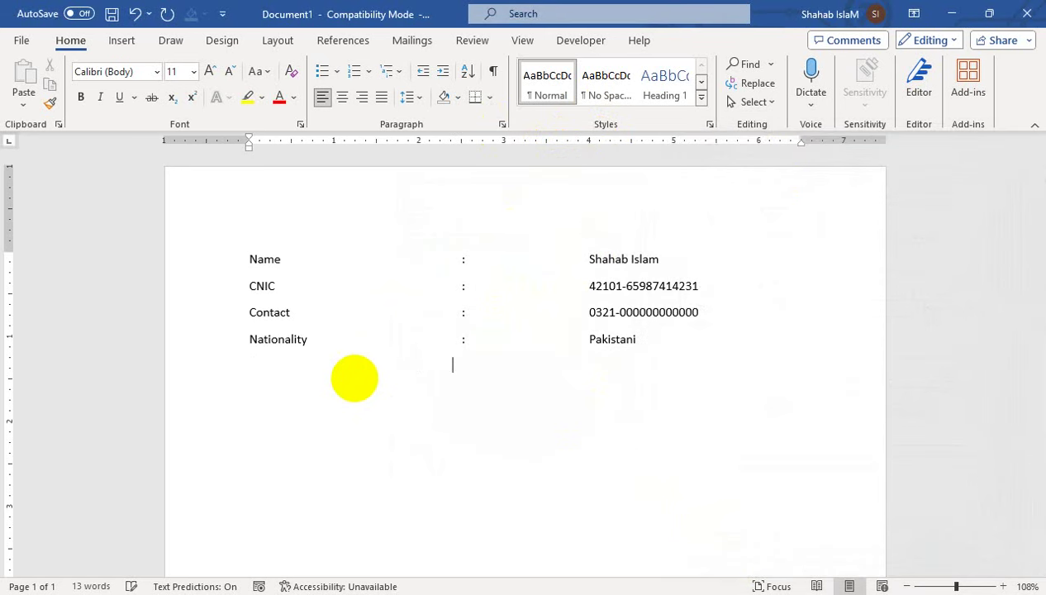
key(Tab)
key(Tab)
key(Tab)
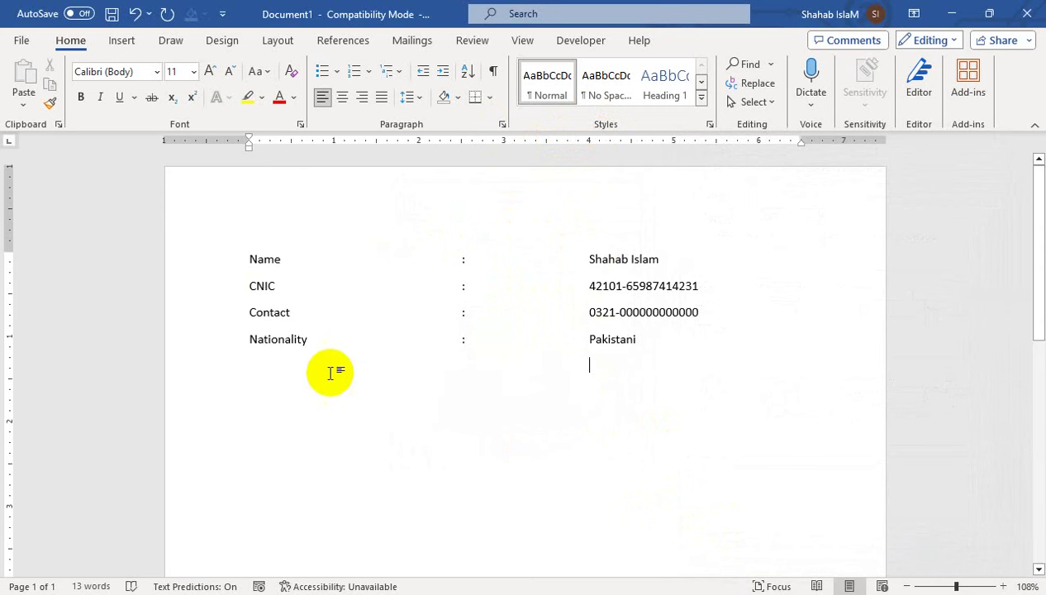
Delete the four tabbed lines from Name through Pakistani, leaving the page empty.
click(244, 260)
shift+click(619, 378)
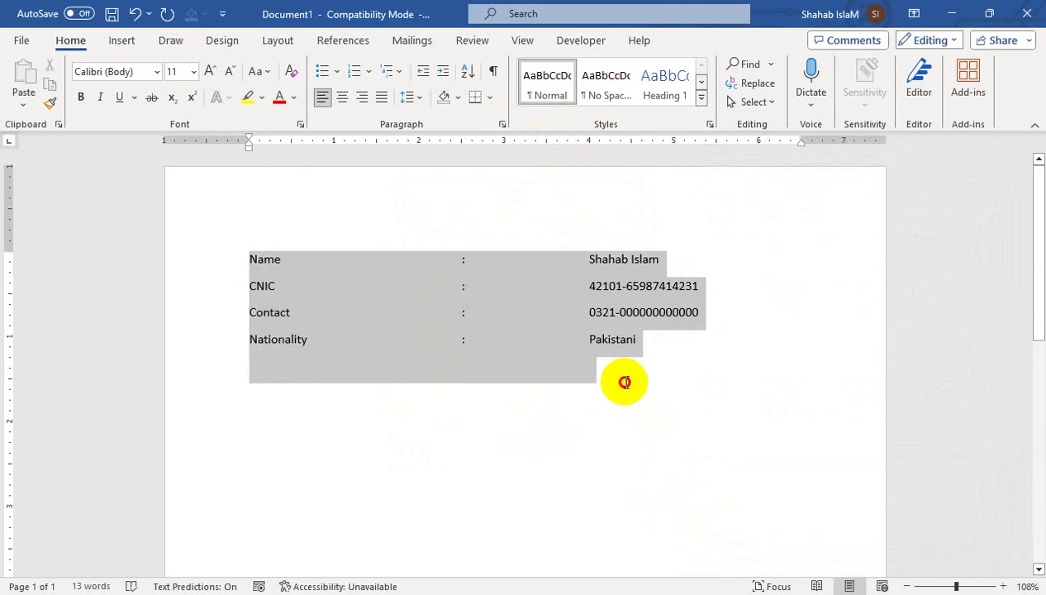
shift+click(651, 344)
key(Delete)
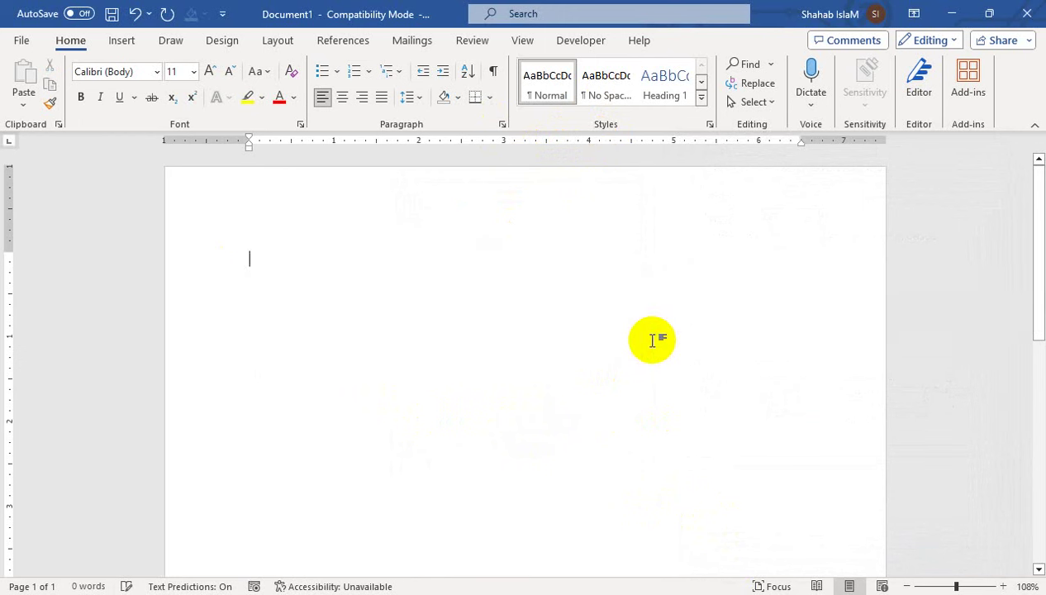
click(124, 41)
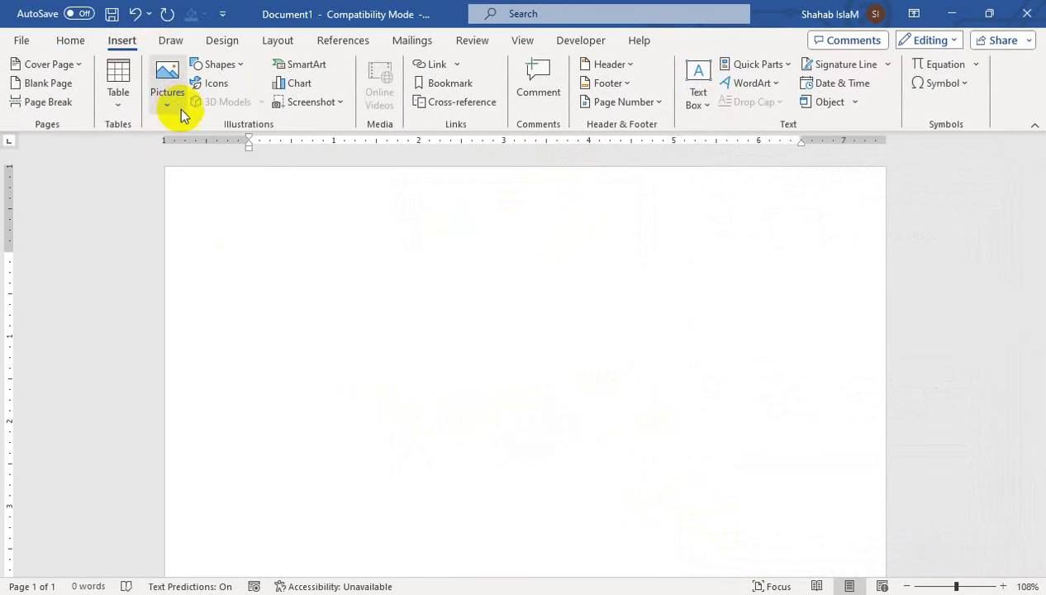
click(221, 64)
click(127, 106)
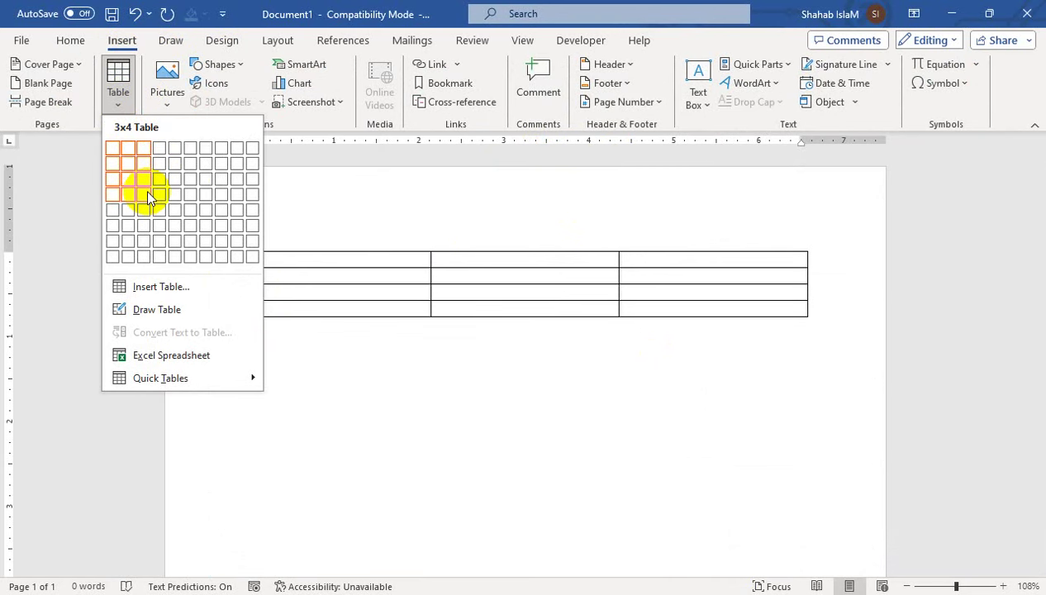
Insert a 3-column, 4-row table, widening the first column and narrowing the middle one.
click(149, 196)
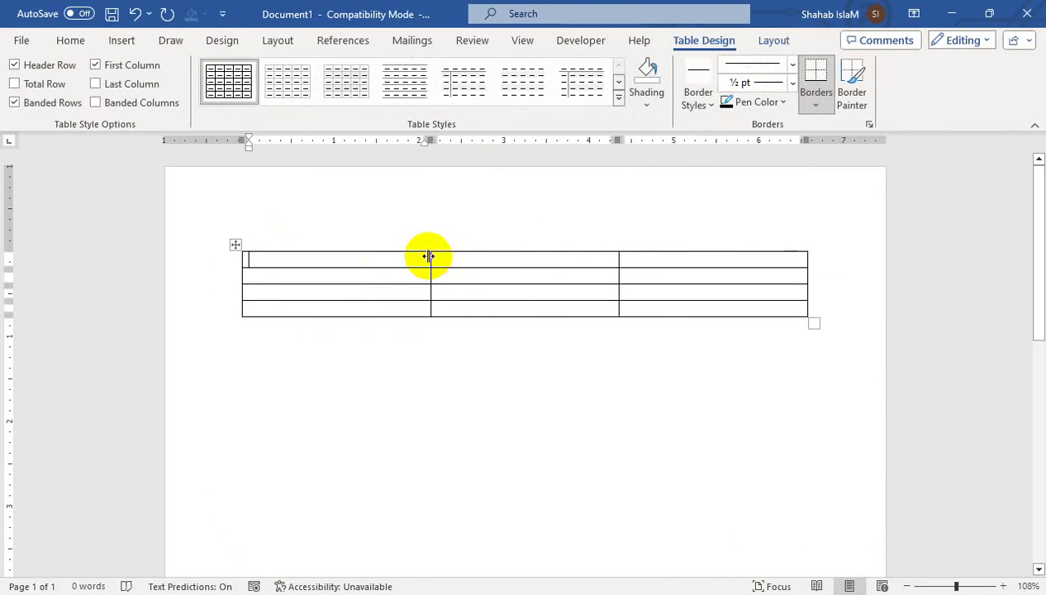
drag(427, 256, 488, 257)
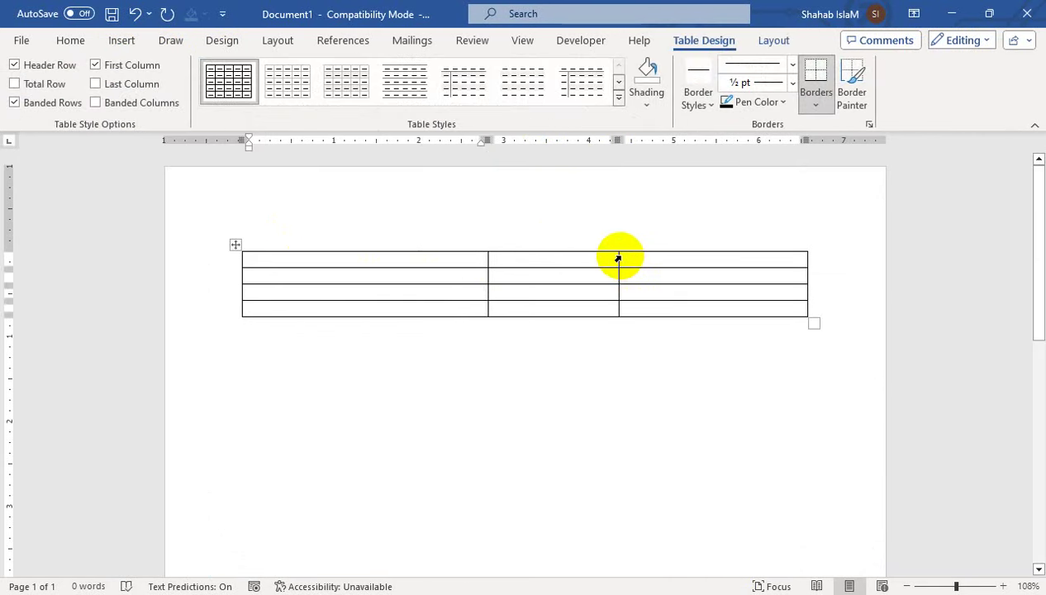
drag(618, 259, 524, 262)
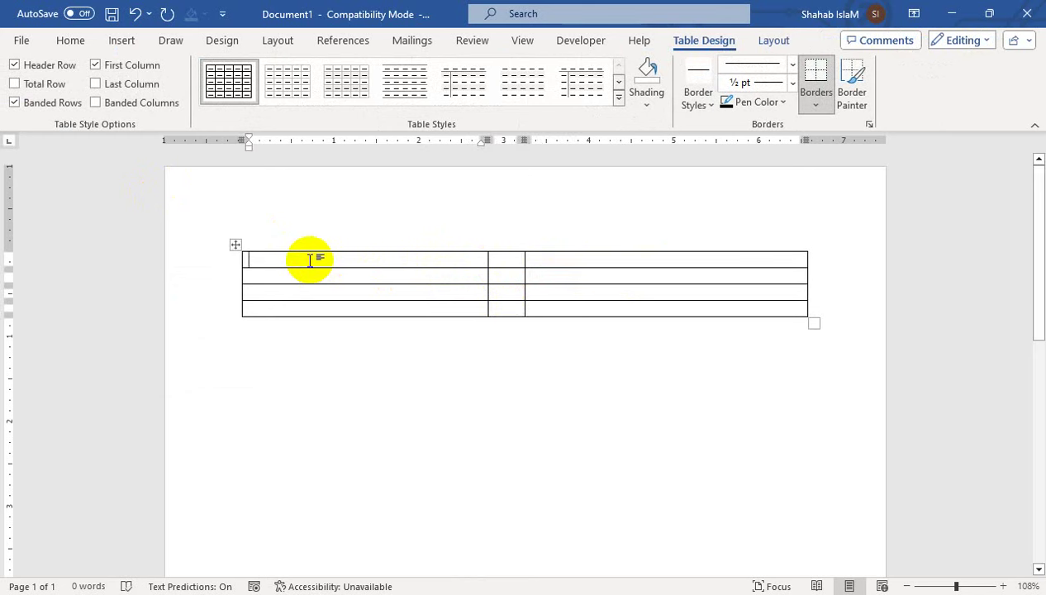
Fill the first row with Name, a colon and the person's name.
text(Name)
key(Tab)
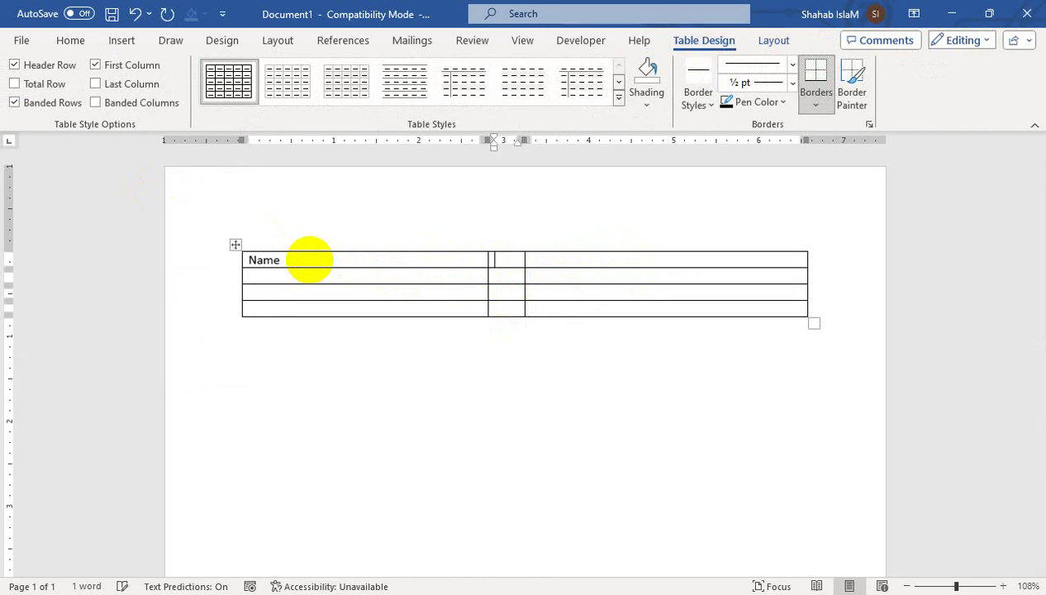
text(:)
key(Tab)
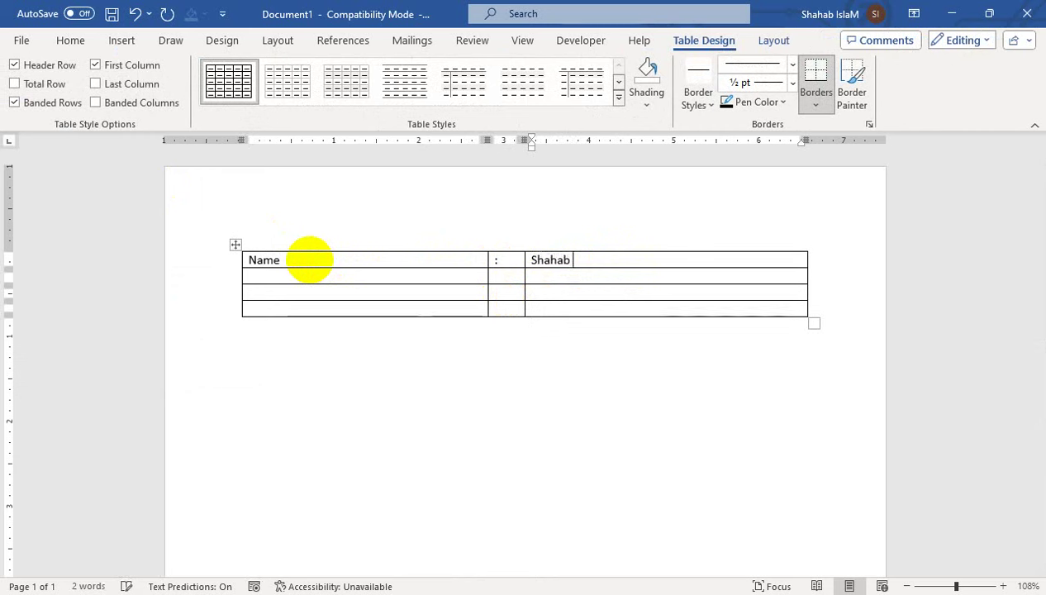
key(Tab)
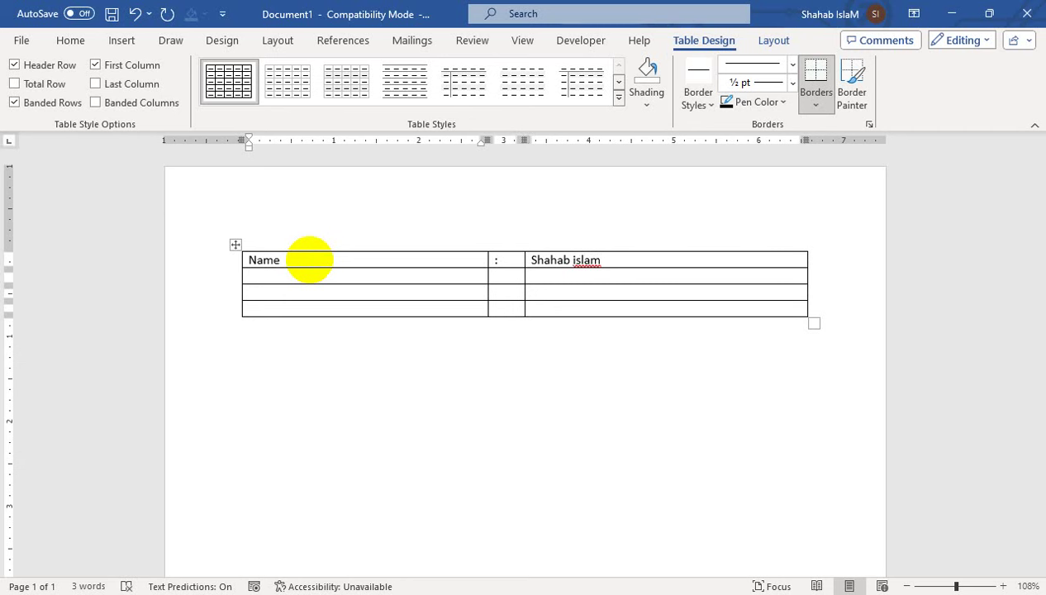
Add the Religious row, fixing the Relegious misspelling, with its colon and value.
text(Re)
text(legi)
text(ous)
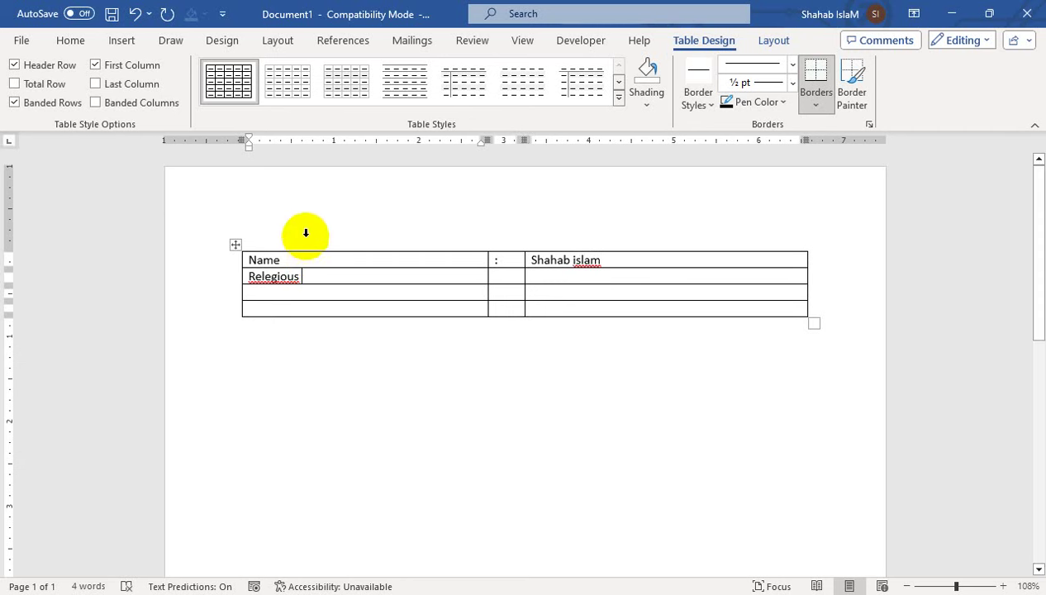
right_click(273, 275)
click(349, 299)
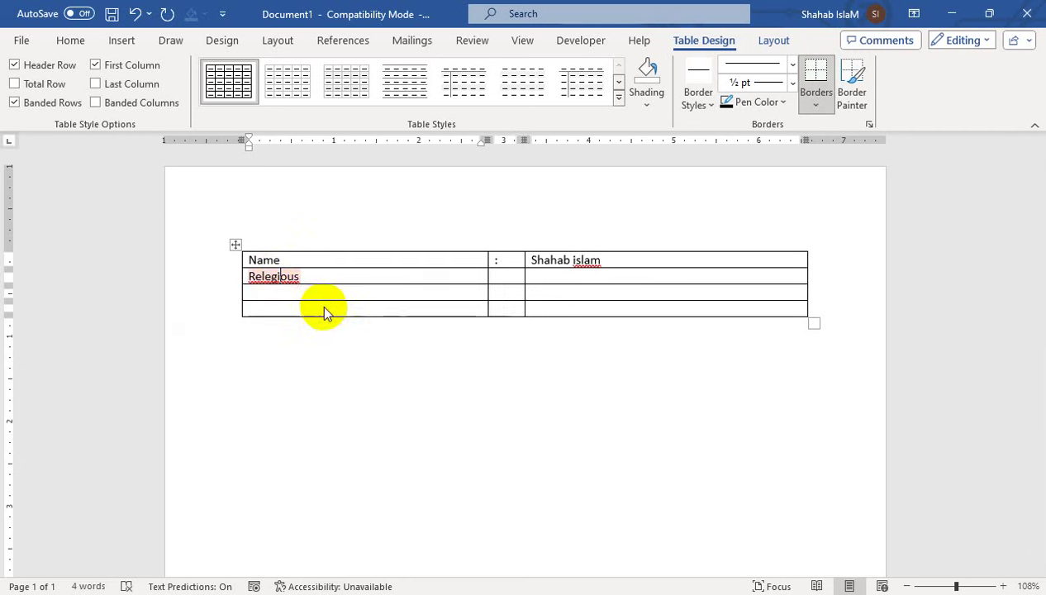
key(Tab)
key(Tab)
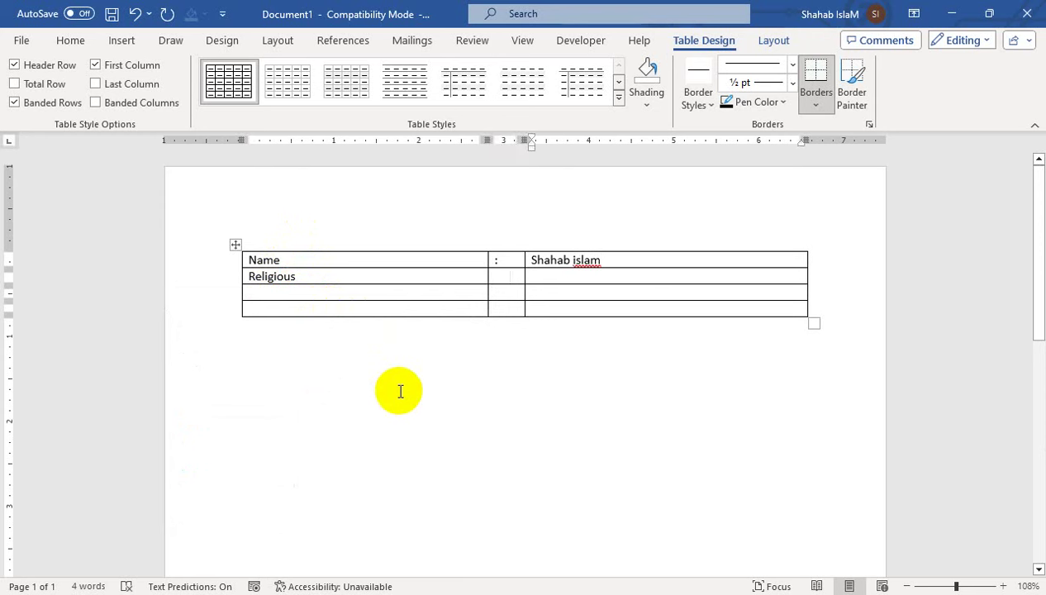
text(:)
key(Tab)
text(i)
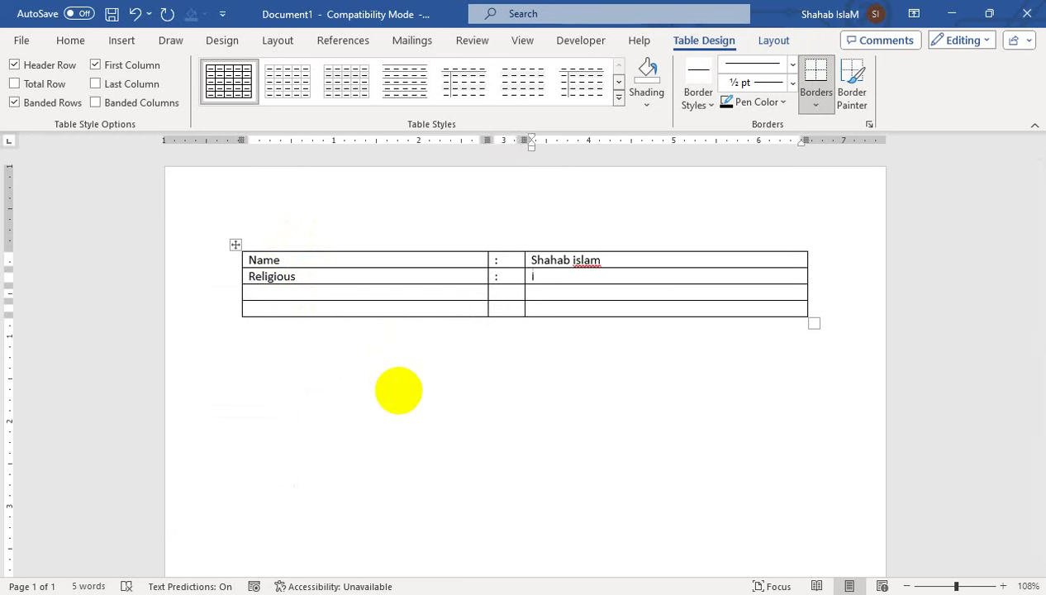
text(slam)
Add the CNIC row with its colon and number, then move through the Email row cells.
key(Tab)
text(CNIC)
key(Tab)
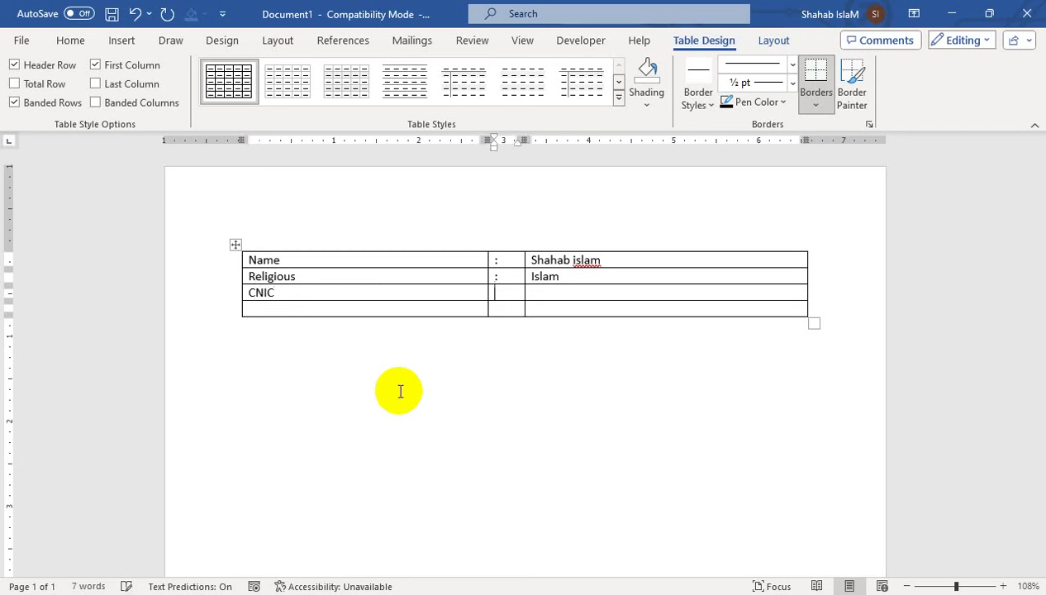
text(42101)
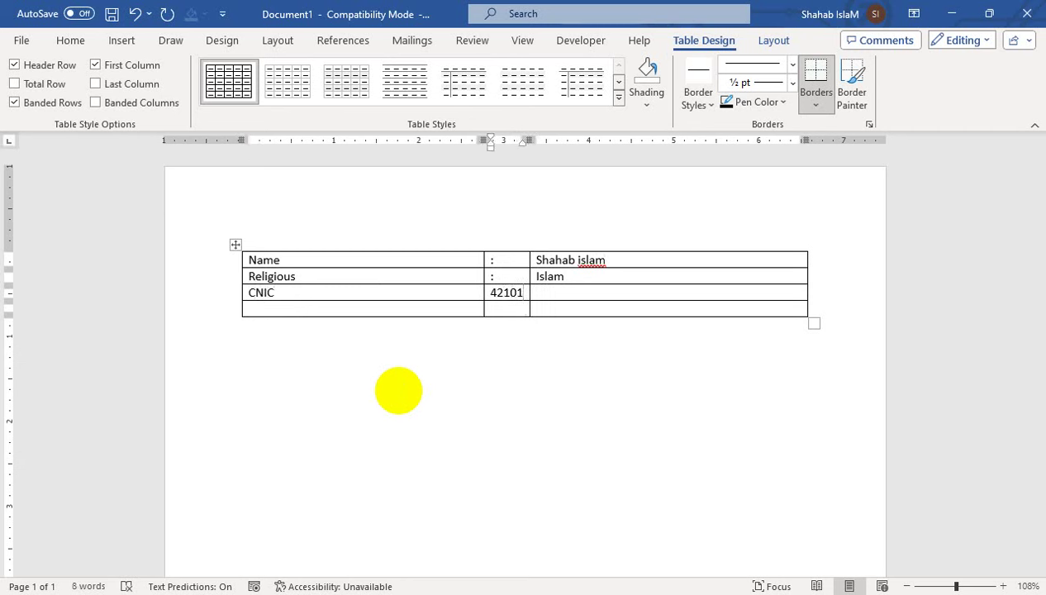
key(BackSpace)
key(BackSpace)
key(BackSpace)
key(BackSpace)
key(BackSpace)
text(:)
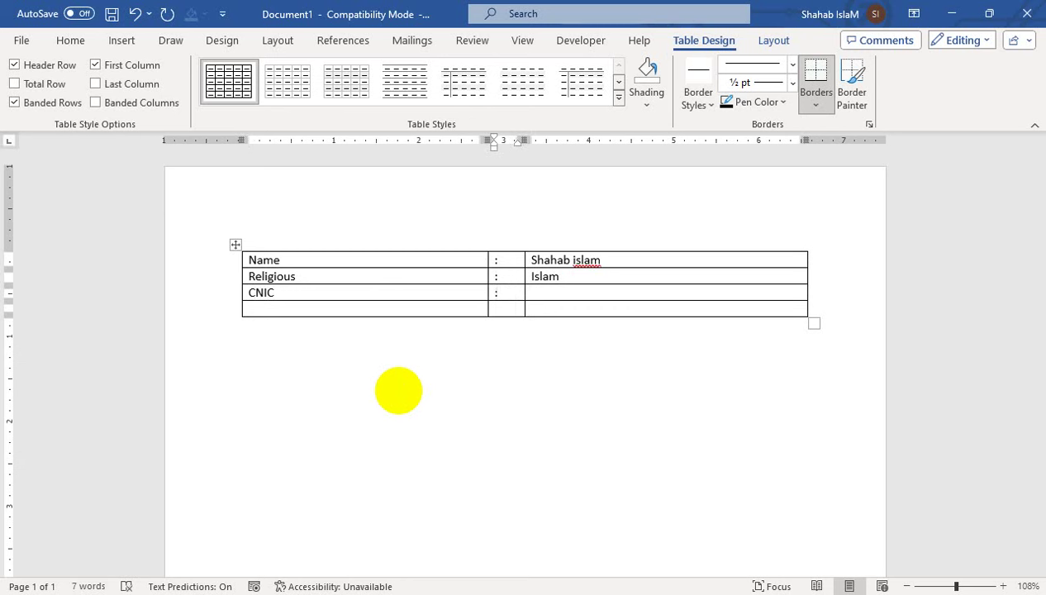
key(Tab)
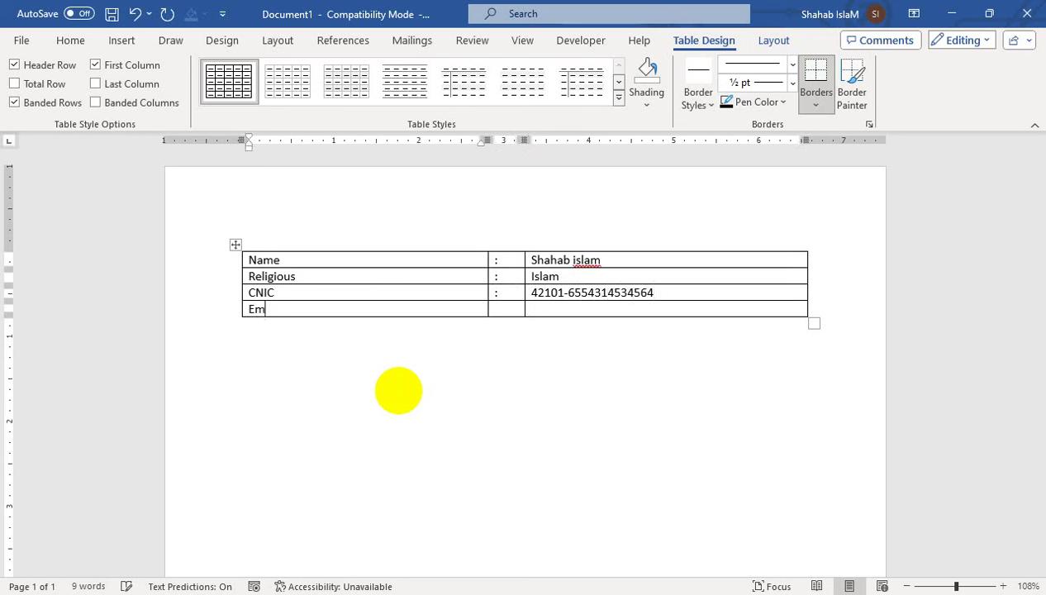
key(Tab)
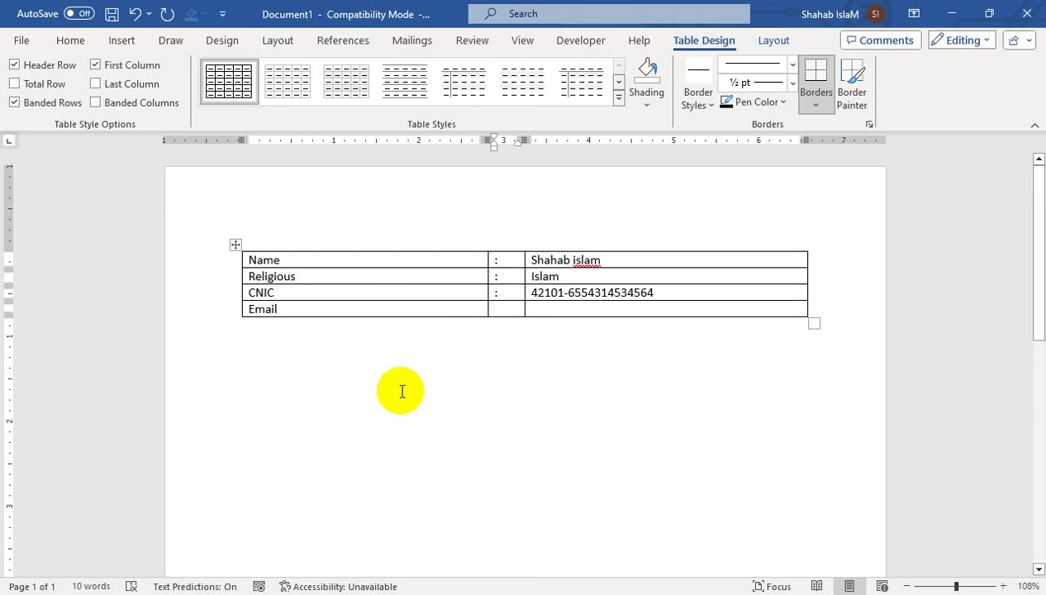
key(Tab)
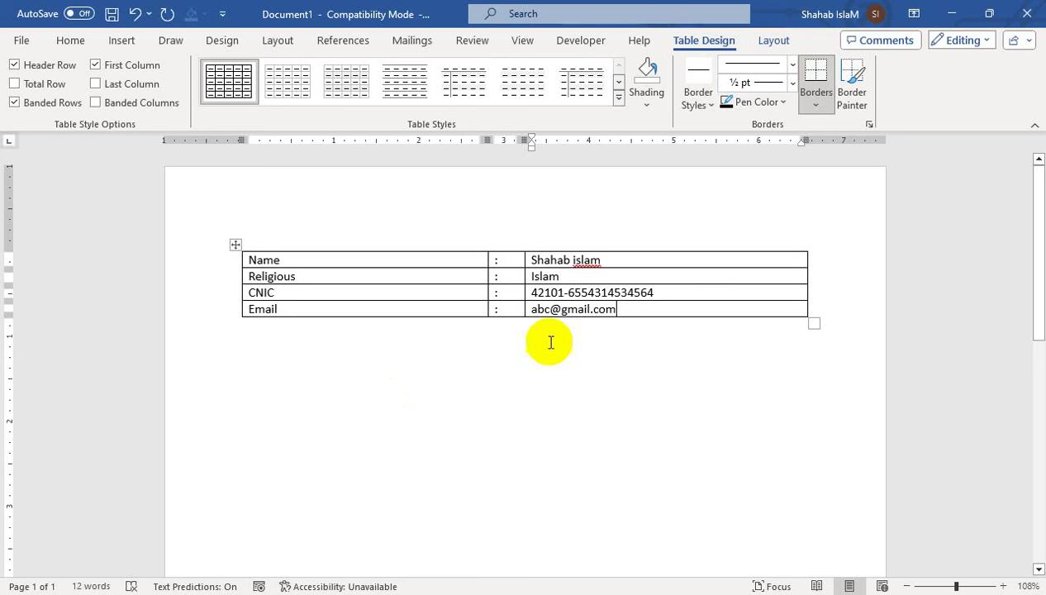
Centre the text in every table cell.
click(235, 245)
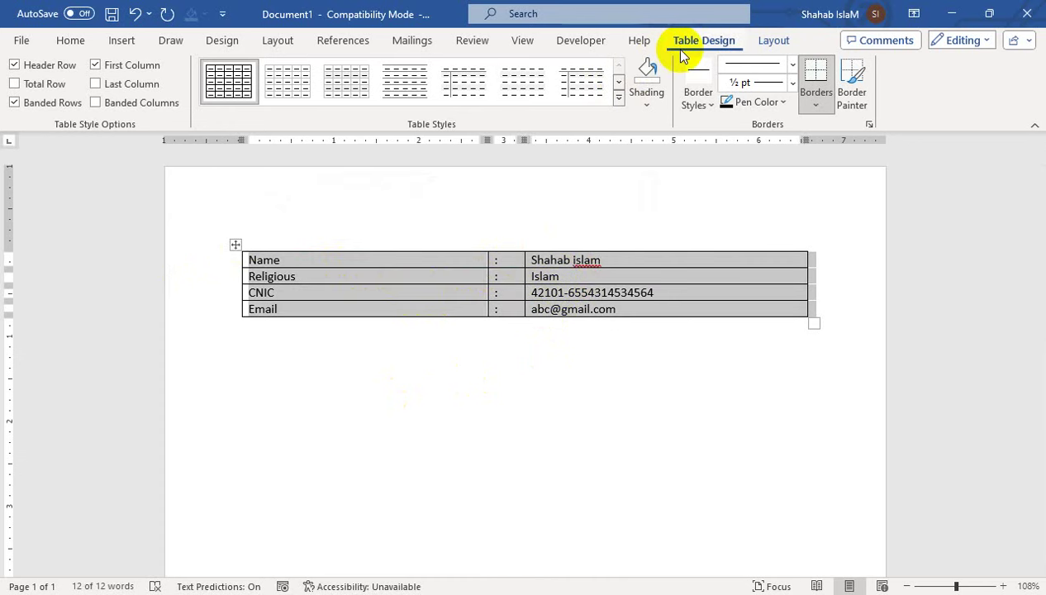
click(773, 40)
click(741, 86)
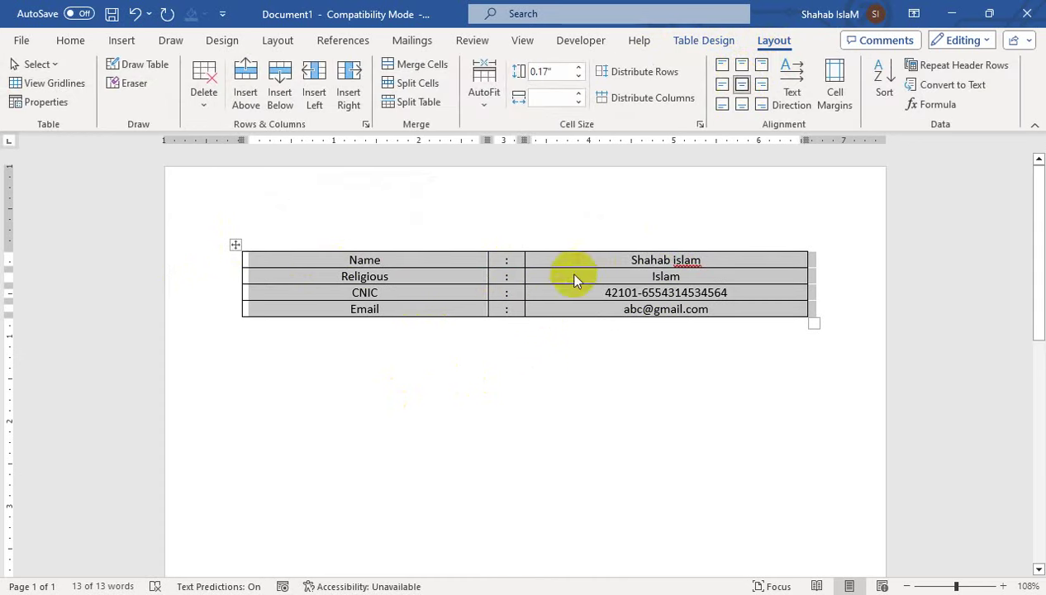
click(489, 305)
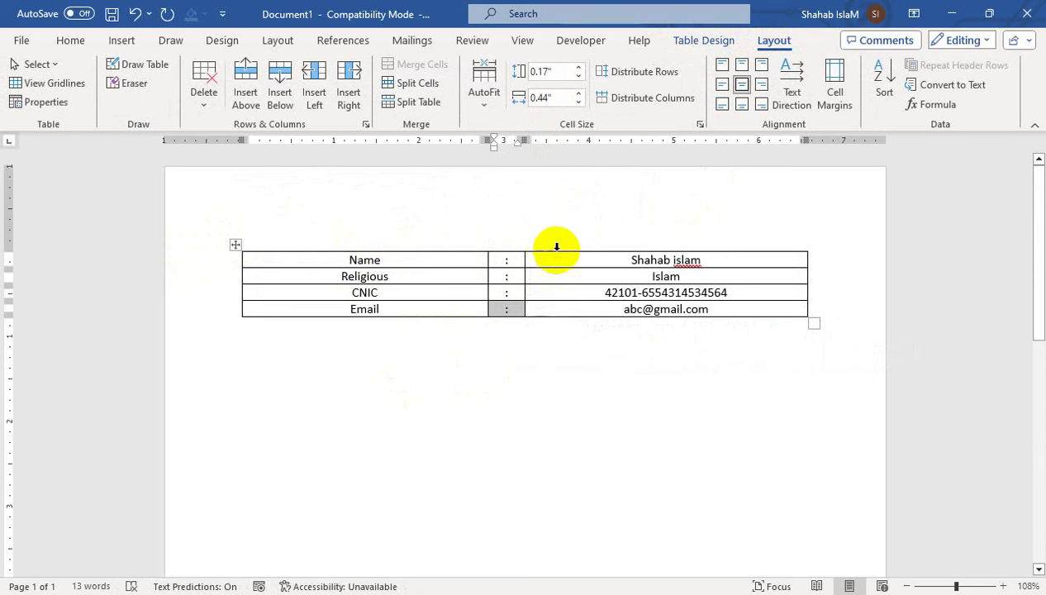
Remove all borders from the table with No Border.
click(234, 245)
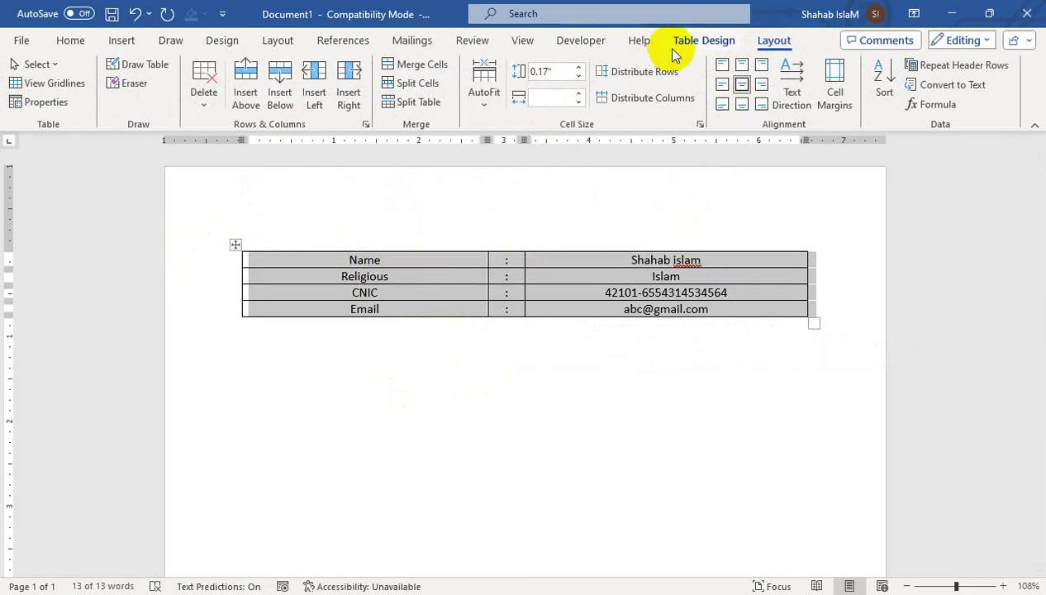
click(702, 40)
click(815, 105)
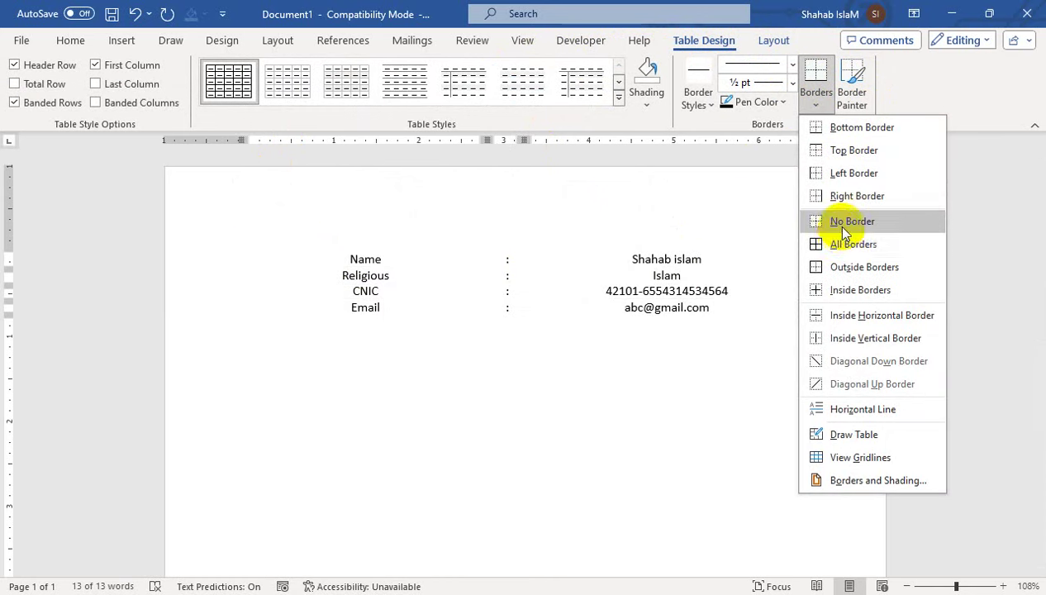
click(826, 221)
click(507, 400)
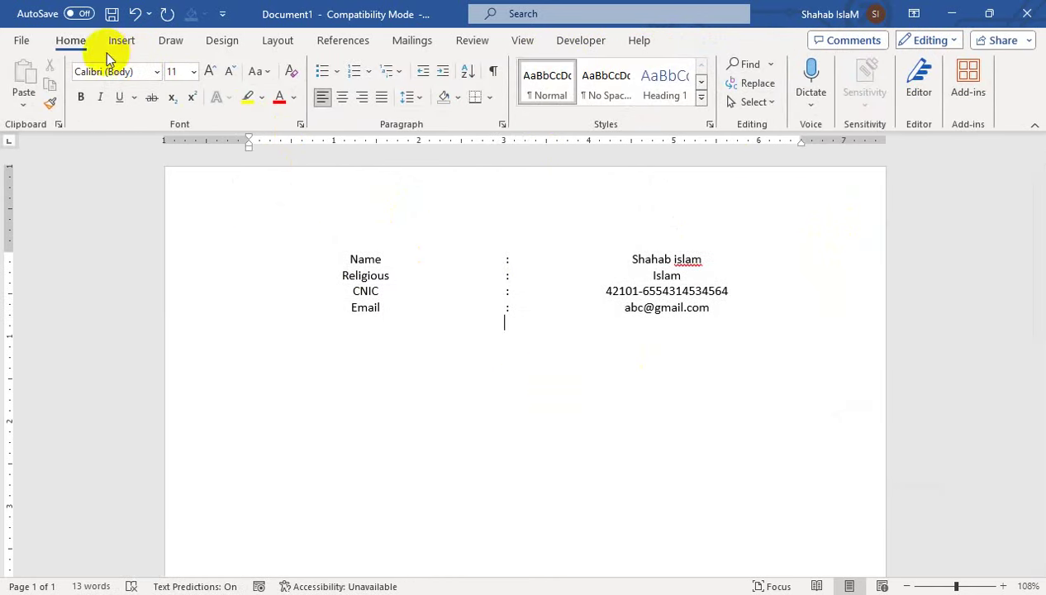
click(23, 41)
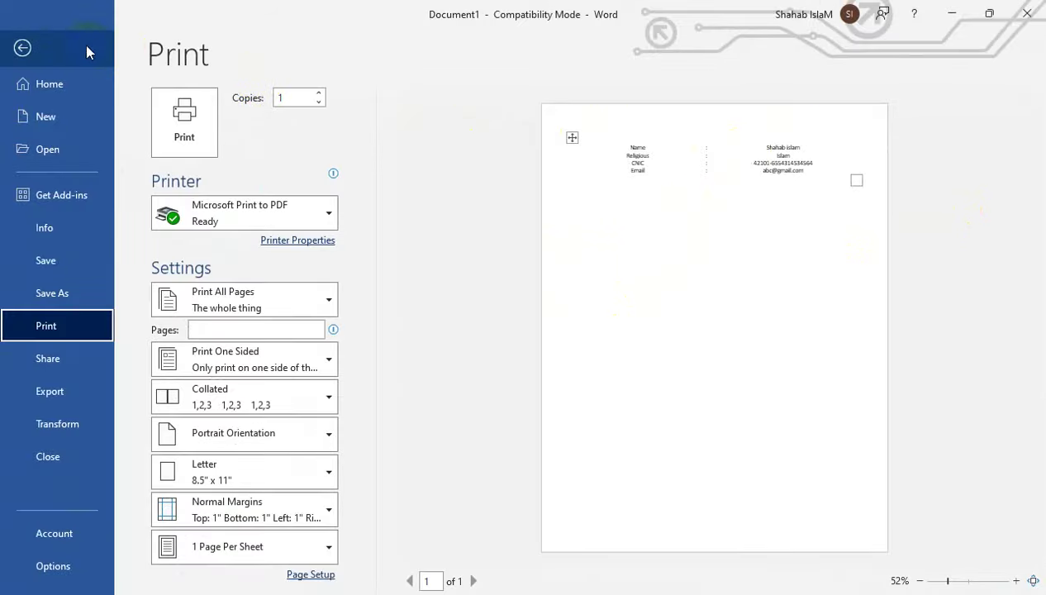
click(85, 44)
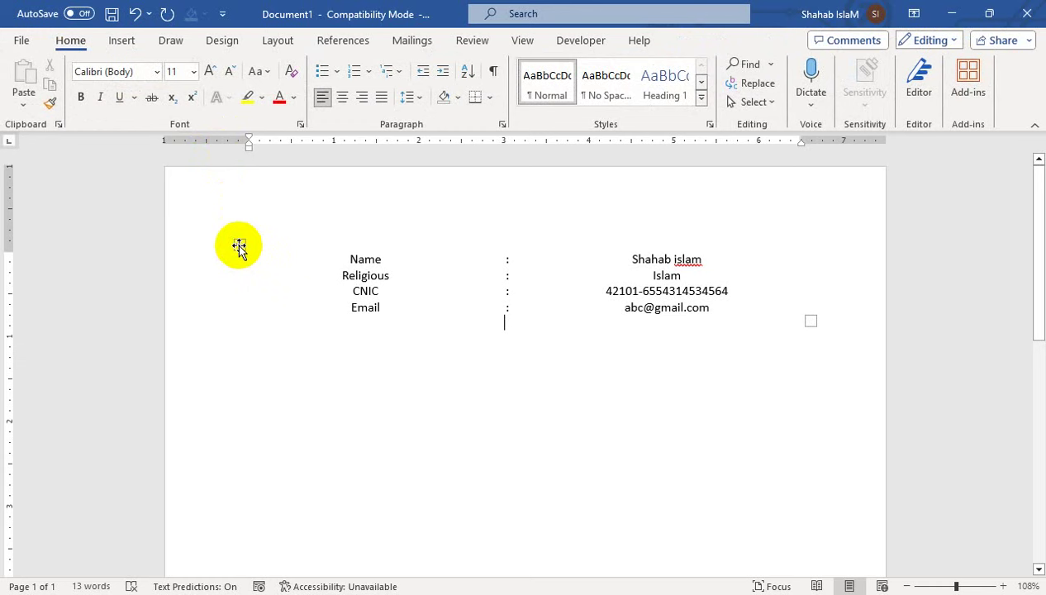
click(239, 245)
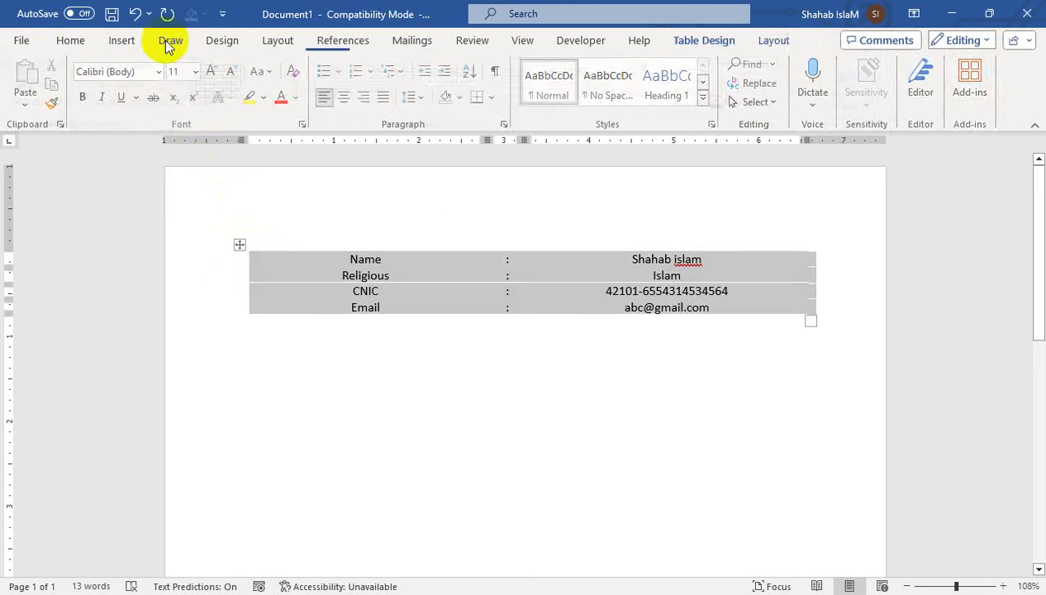
Increase the table text size to 18 pt.
click(70, 41)
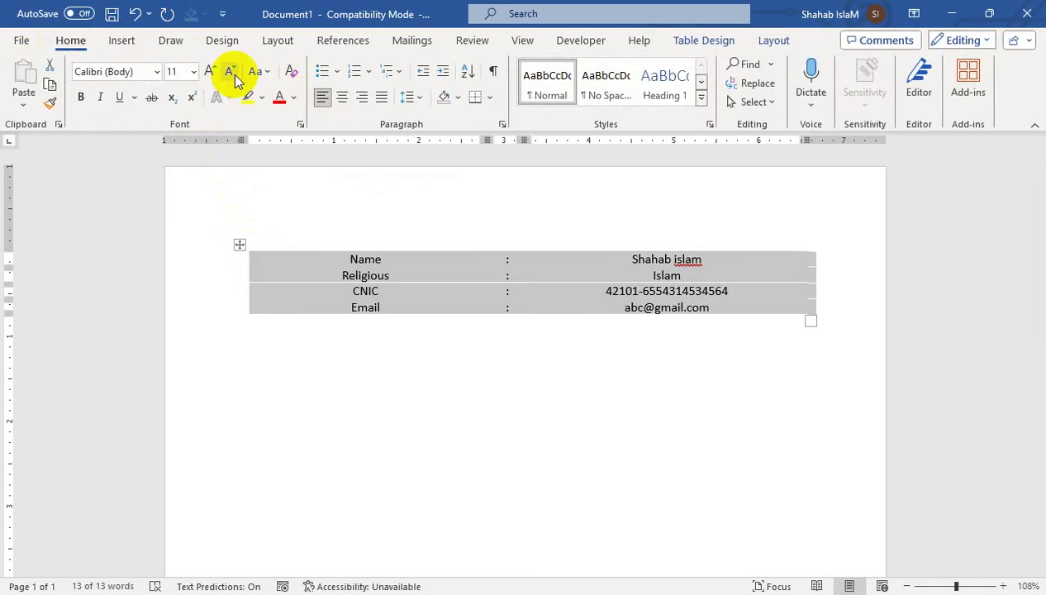
click(210, 72)
click(209, 72)
click(210, 72)
click(210, 72)
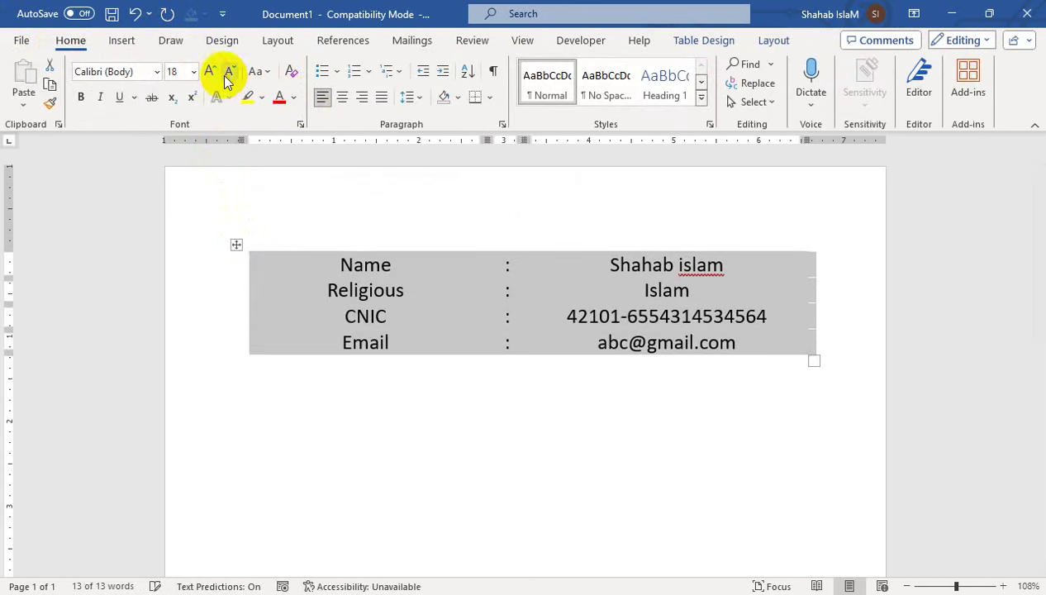
click(485, 310)
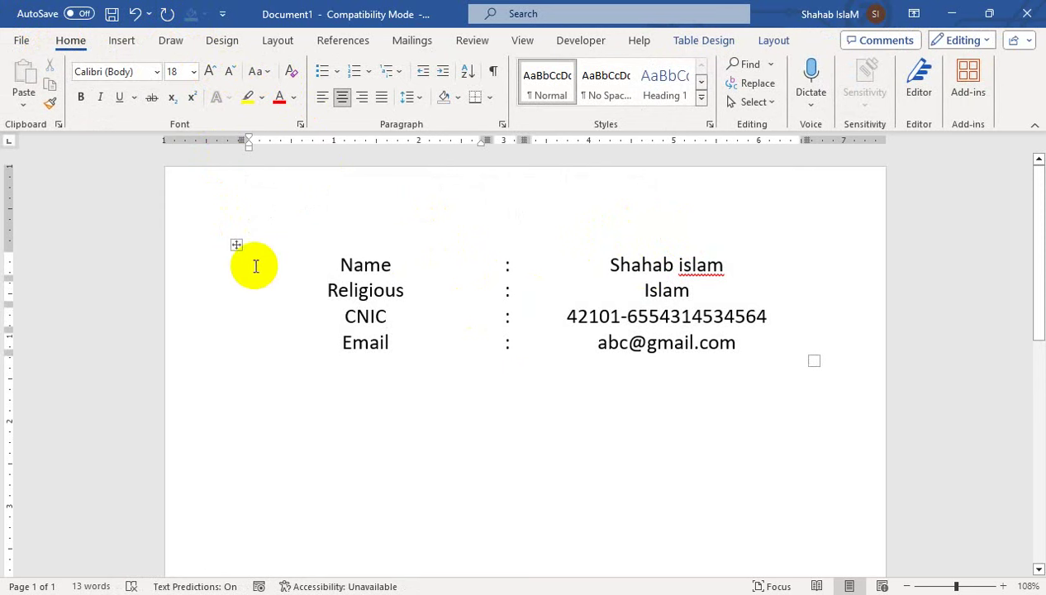
Align every table cell's contents Center Left.
click(240, 244)
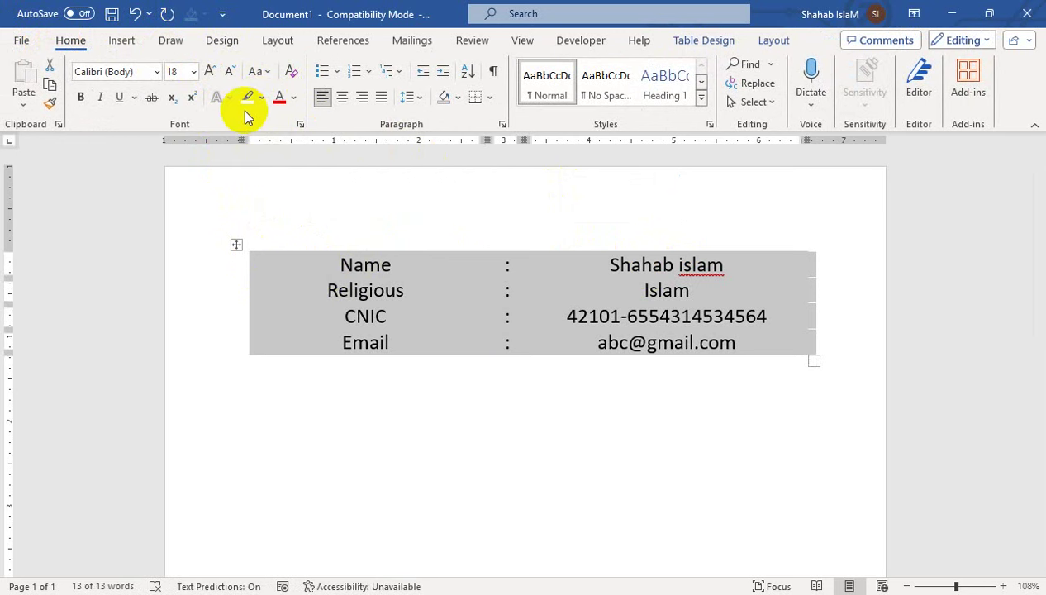
click(772, 40)
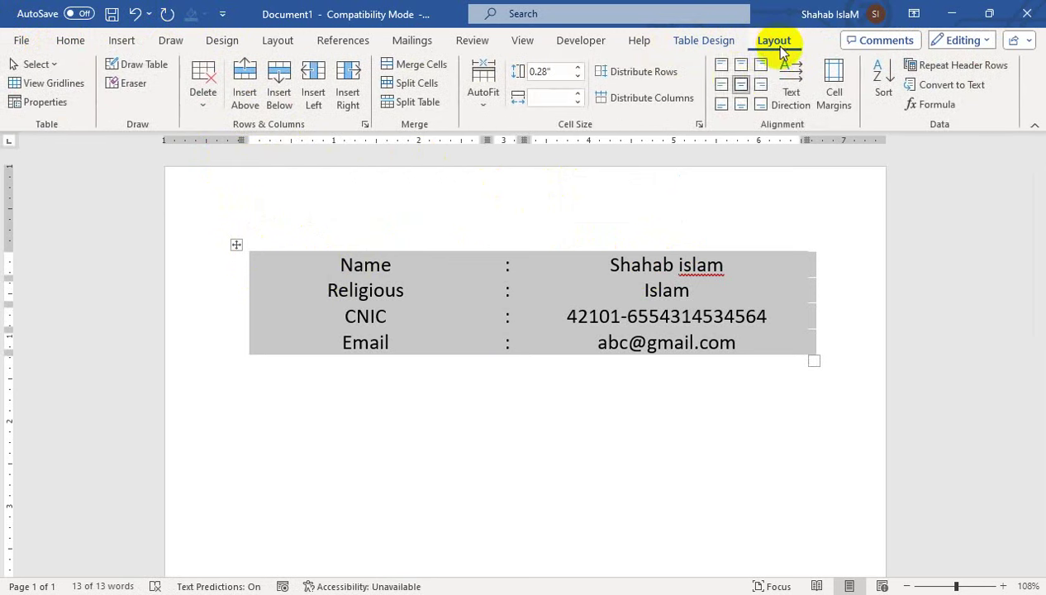
click(723, 85)
click(506, 265)
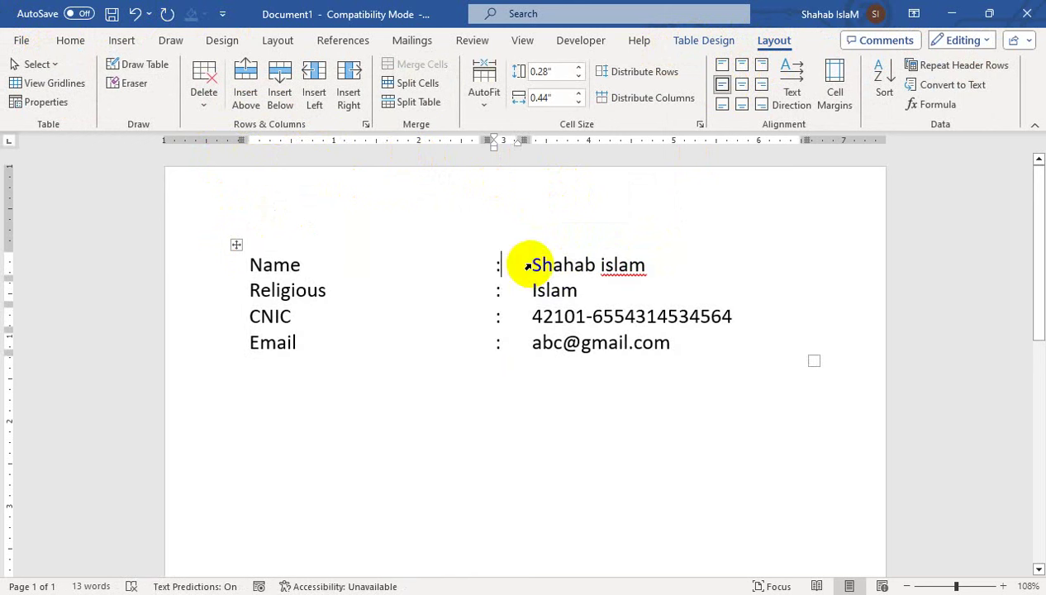
click(238, 243)
Apply All Borders to the table cells.
click(703, 40)
click(815, 101)
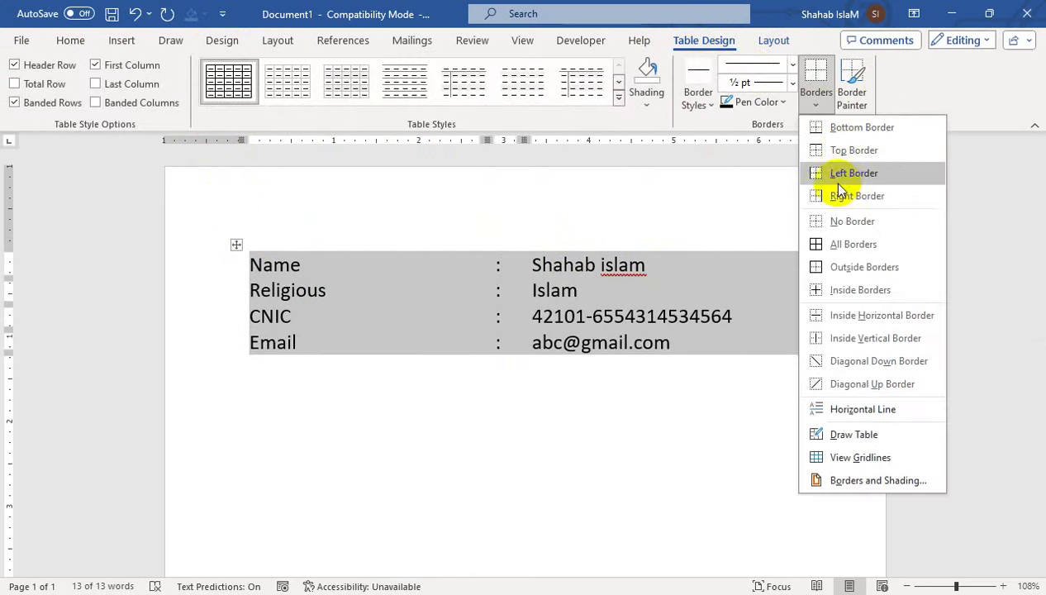
click(826, 244)
Shift the colon/value column divider right and stretch the table's right edge wider.
click(523, 266)
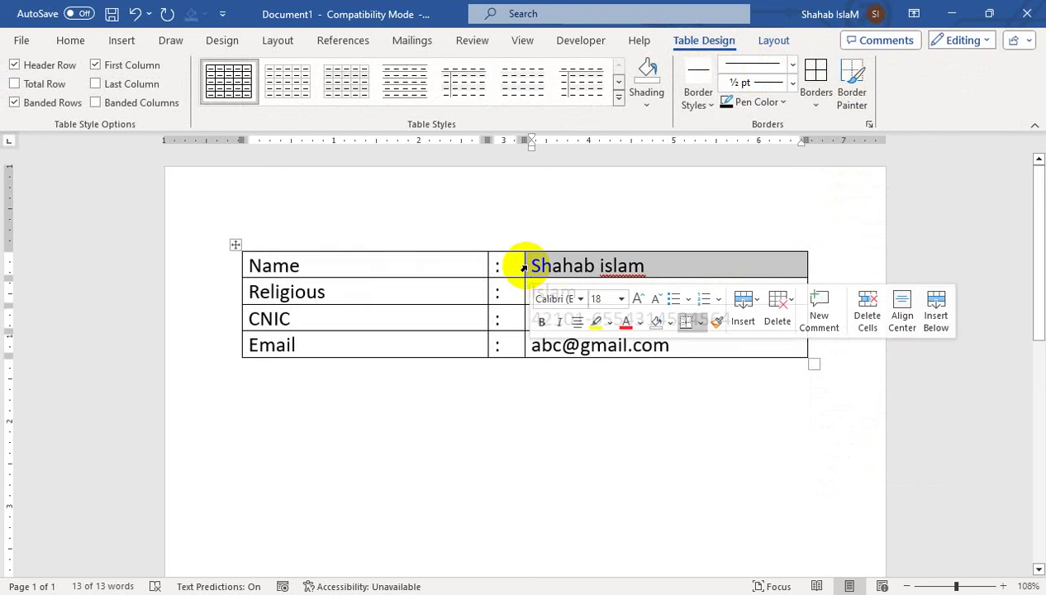
drag(523, 267, 602, 261)
key(ctrl+z)
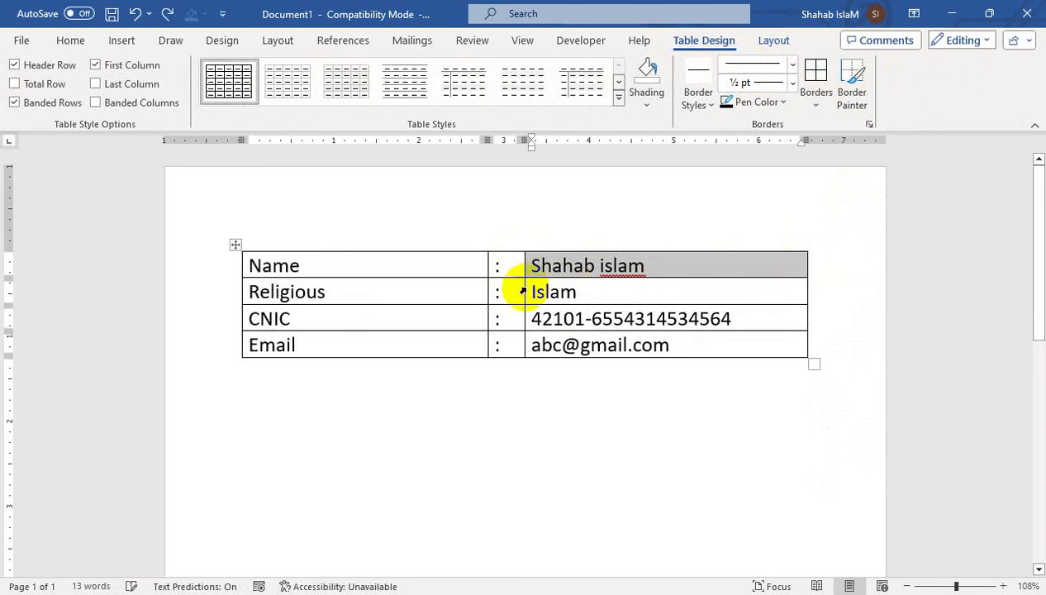
click(547, 392)
drag(525, 321, 621, 321)
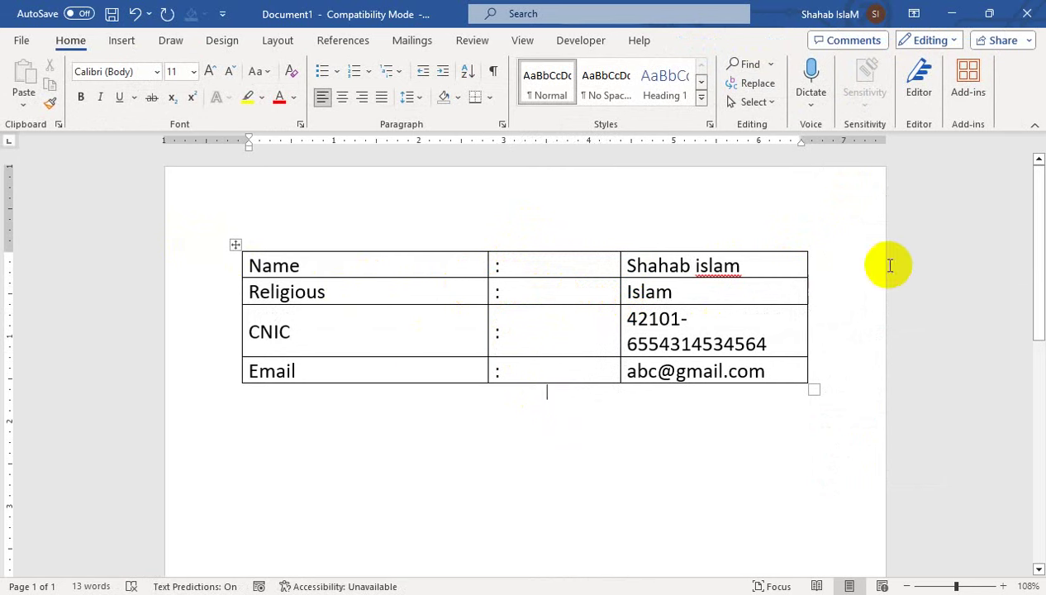
drag(806, 291, 842, 294)
Trim the last three digits from the CNIC value and set the table to No Border.
click(828, 318)
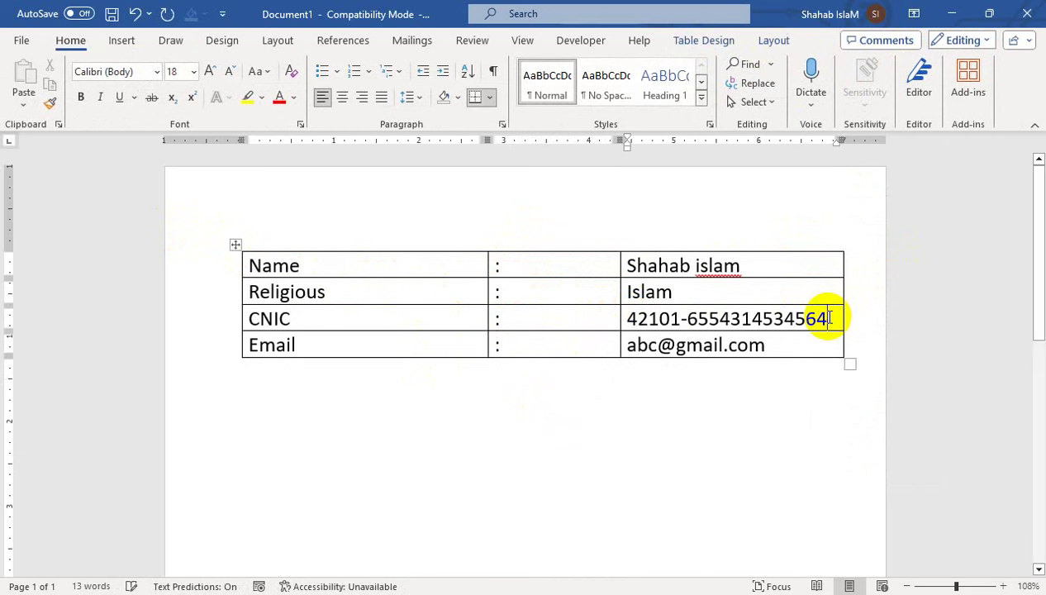
key(BackSpace)
key(BackSpace)
key(BackSpace)
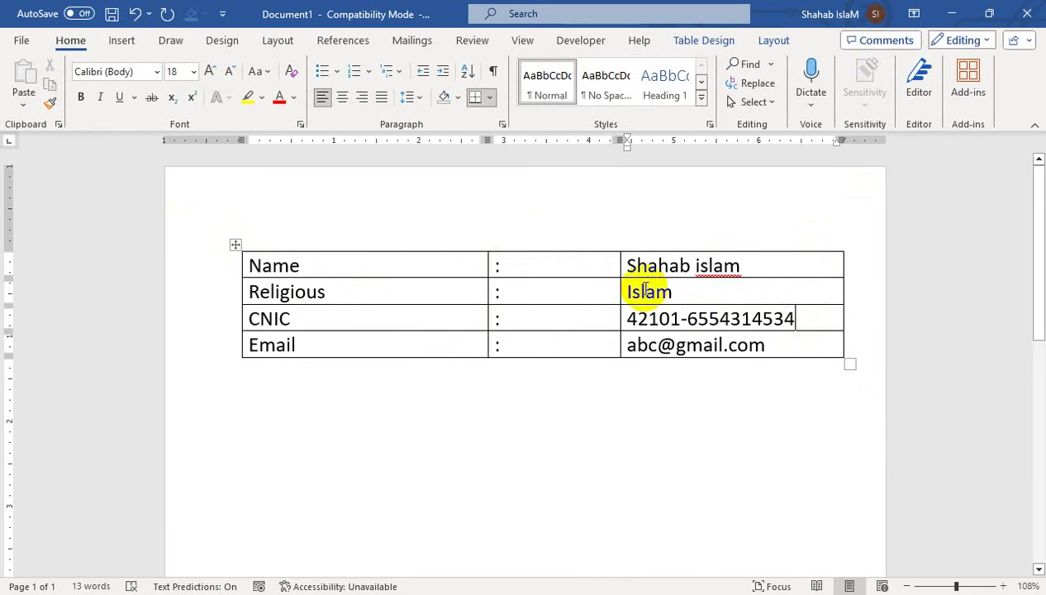
click(234, 244)
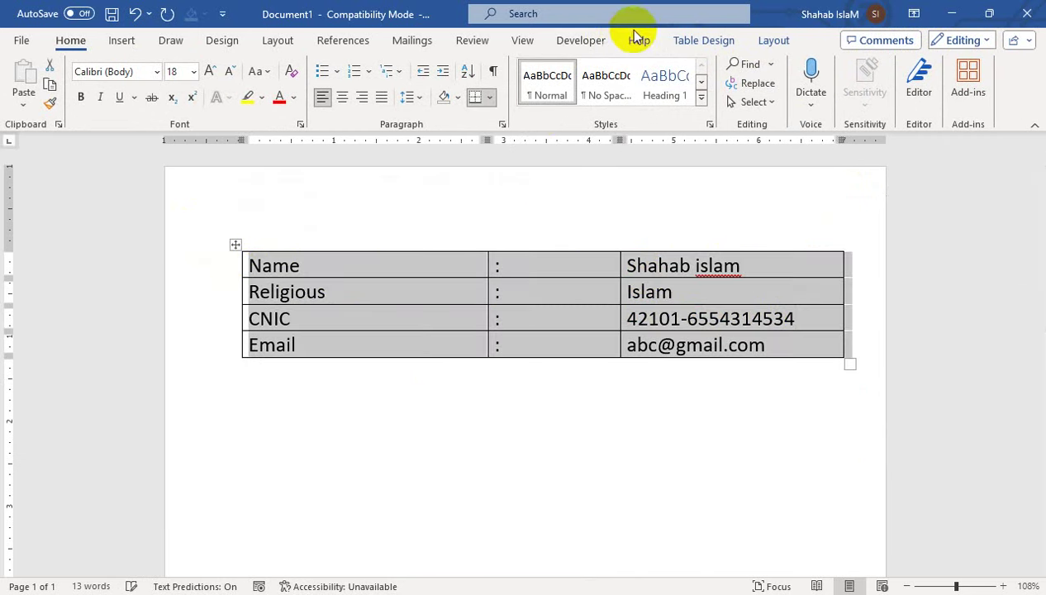
click(704, 40)
click(818, 106)
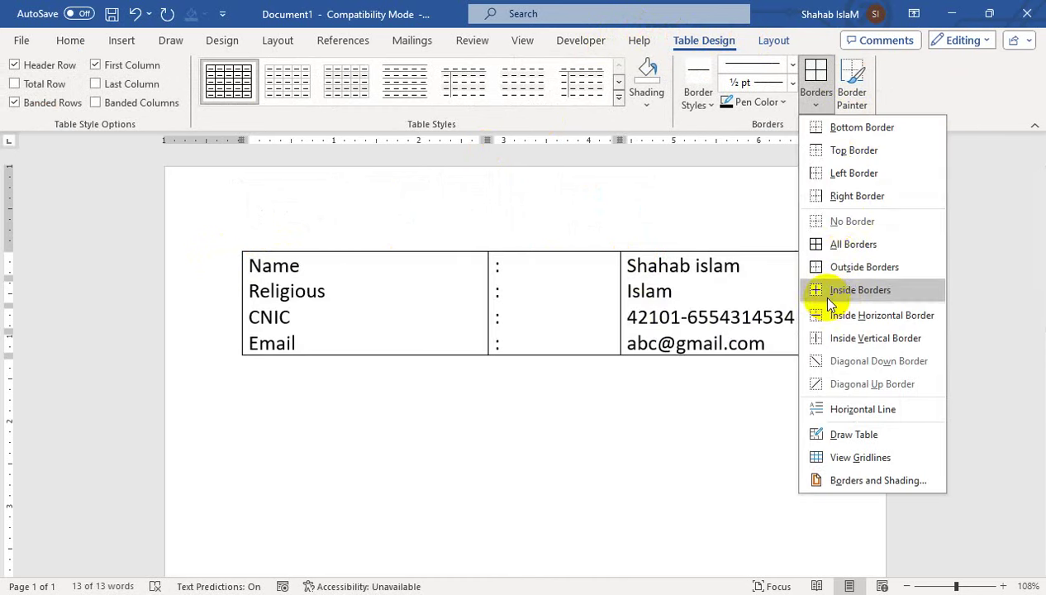
click(826, 226)
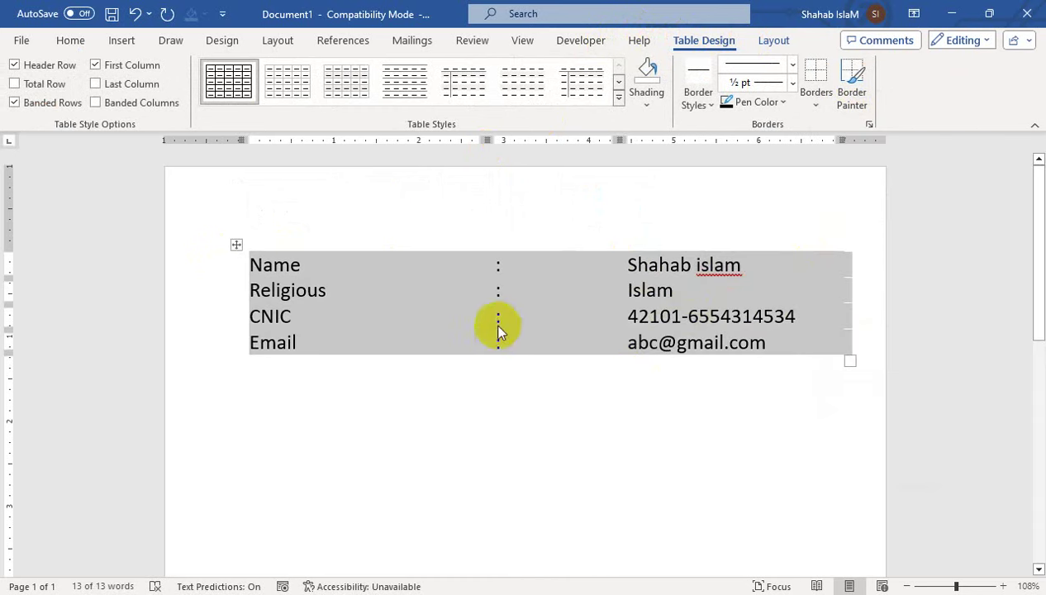
click(505, 266)
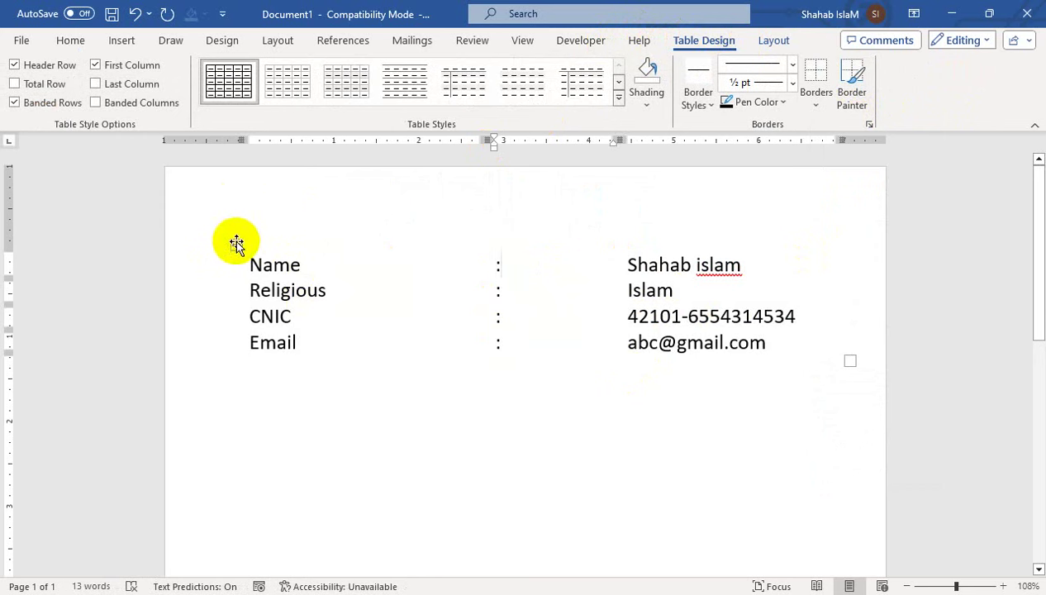
click(236, 244)
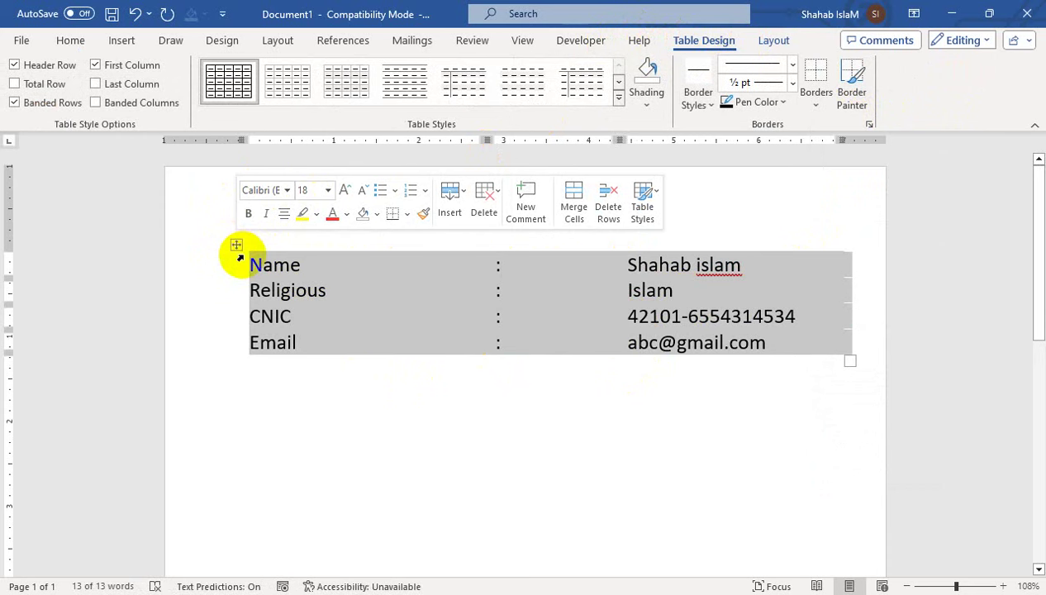
click(557, 424)
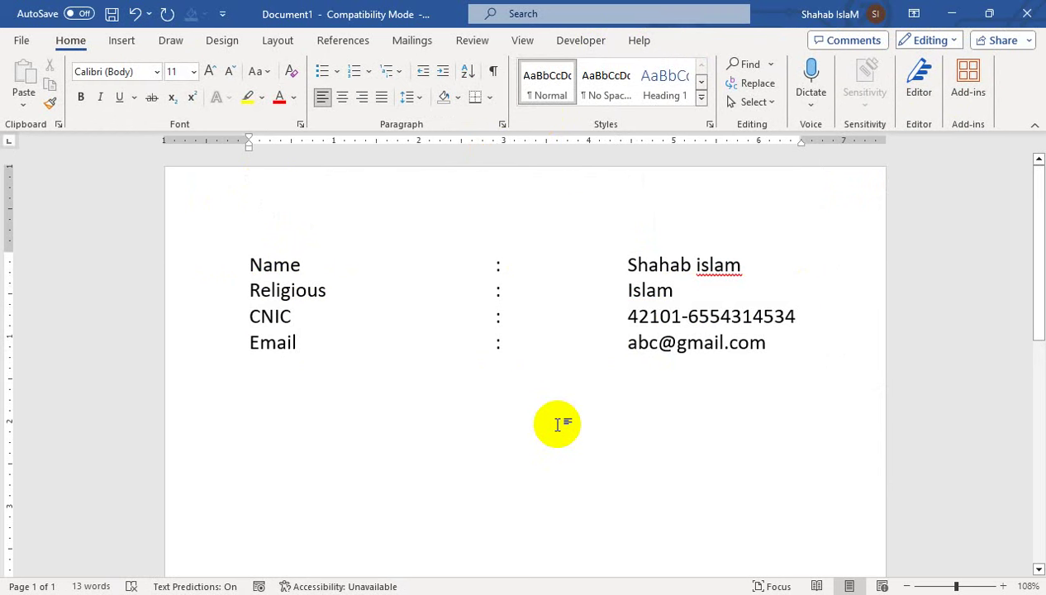
Clear the table's borders, then apply All Borders so every cell is gridded.
scroll(557, 424, up, 5)
click(399, 264)
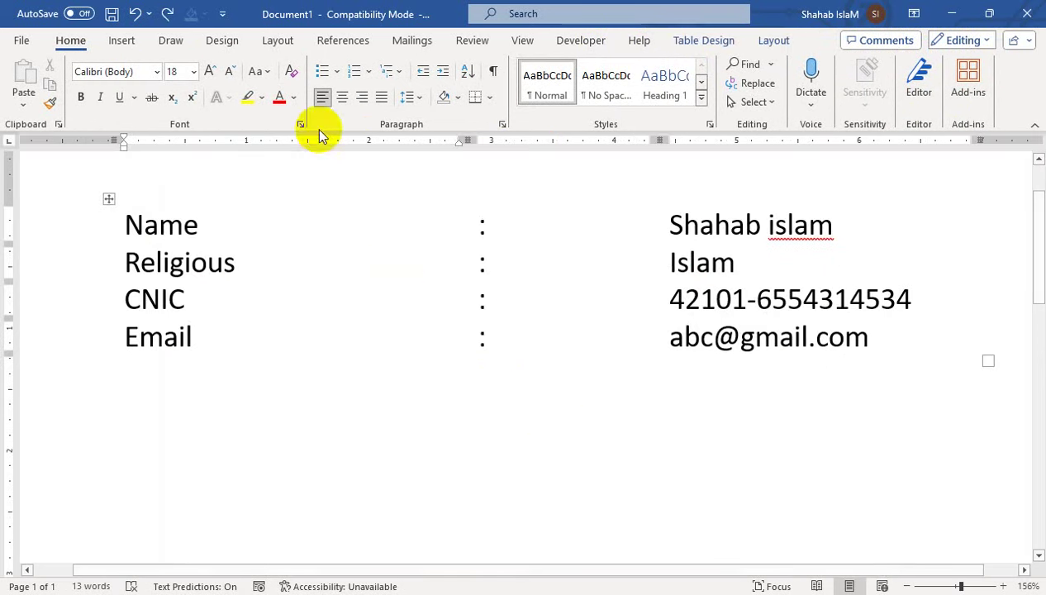
click(108, 199)
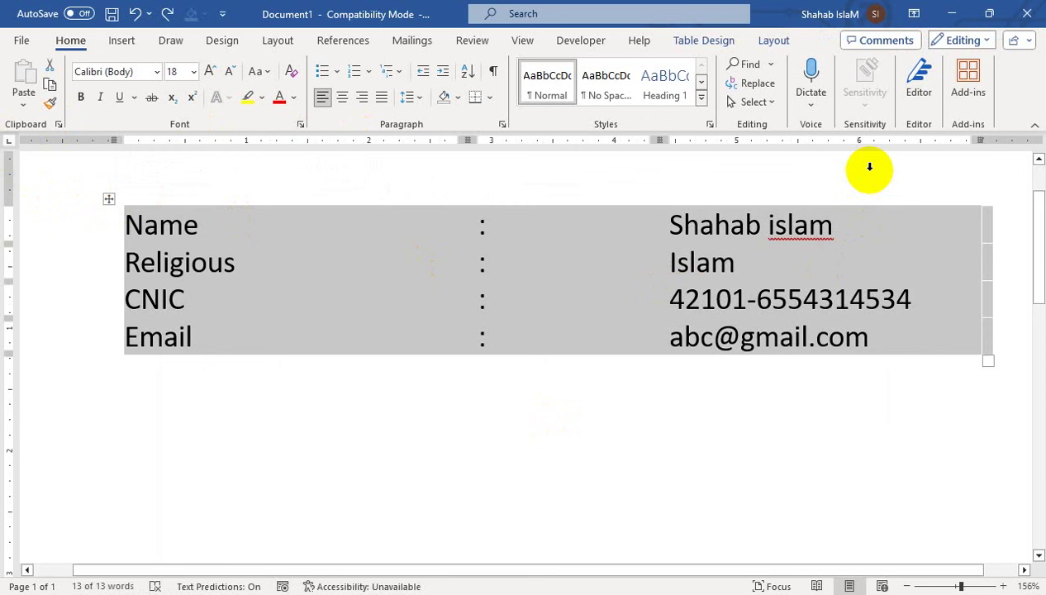
click(703, 39)
click(816, 106)
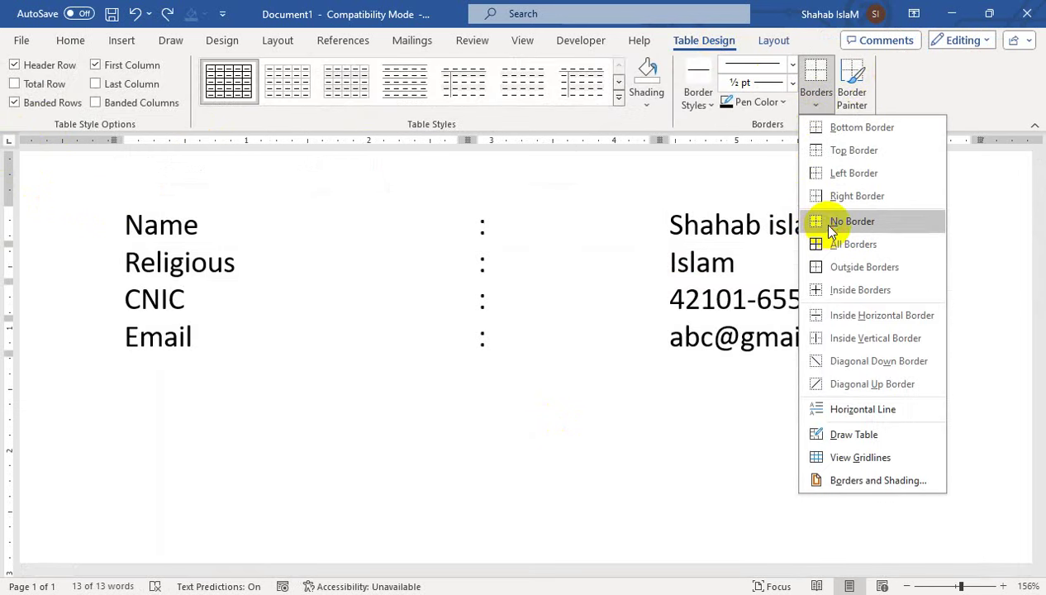
click(818, 221)
click(819, 106)
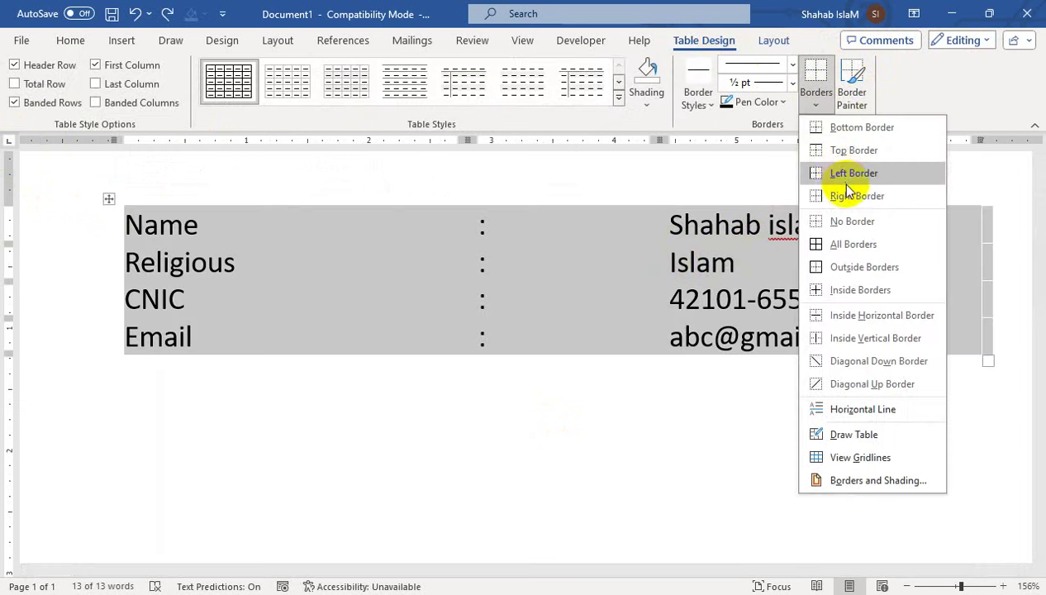
click(816, 243)
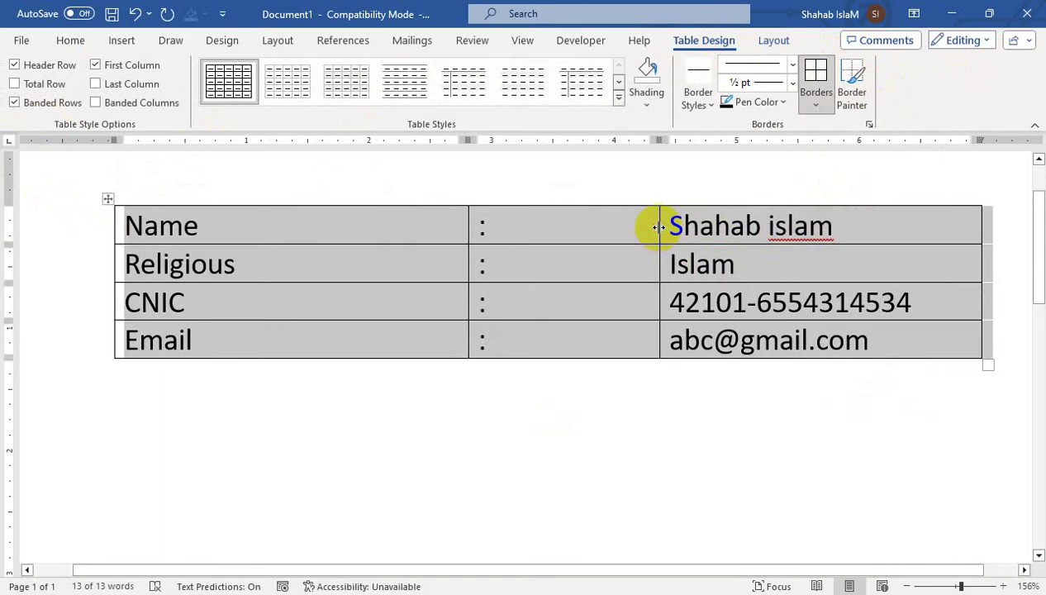
Drag the colon column's right edge left and select the four value cells.
drag(658, 227, 625, 228)
key(ctrl+a)
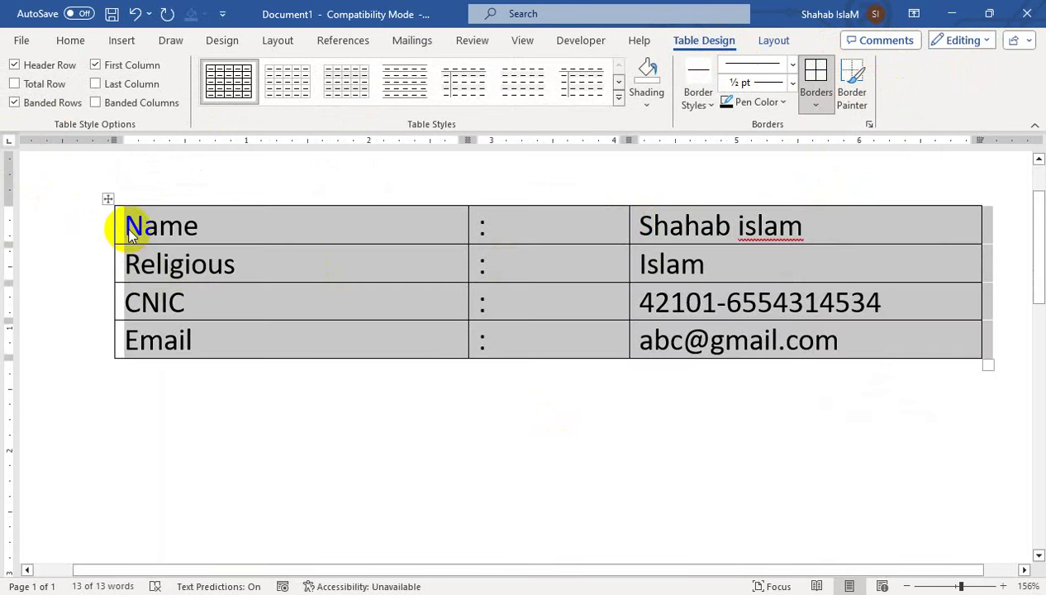
click(128, 231)
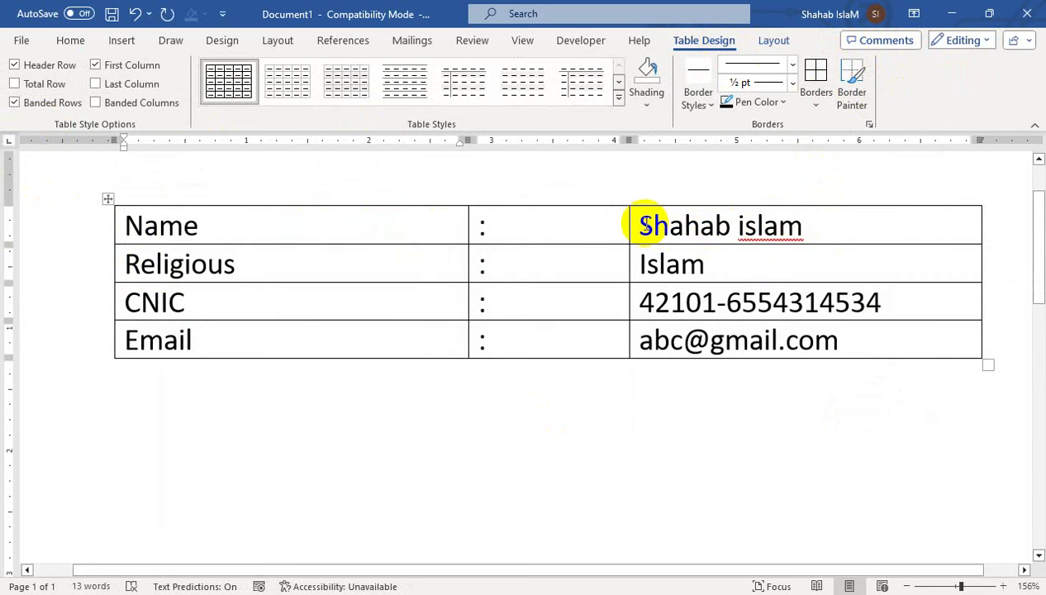
drag(643, 225, 803, 342)
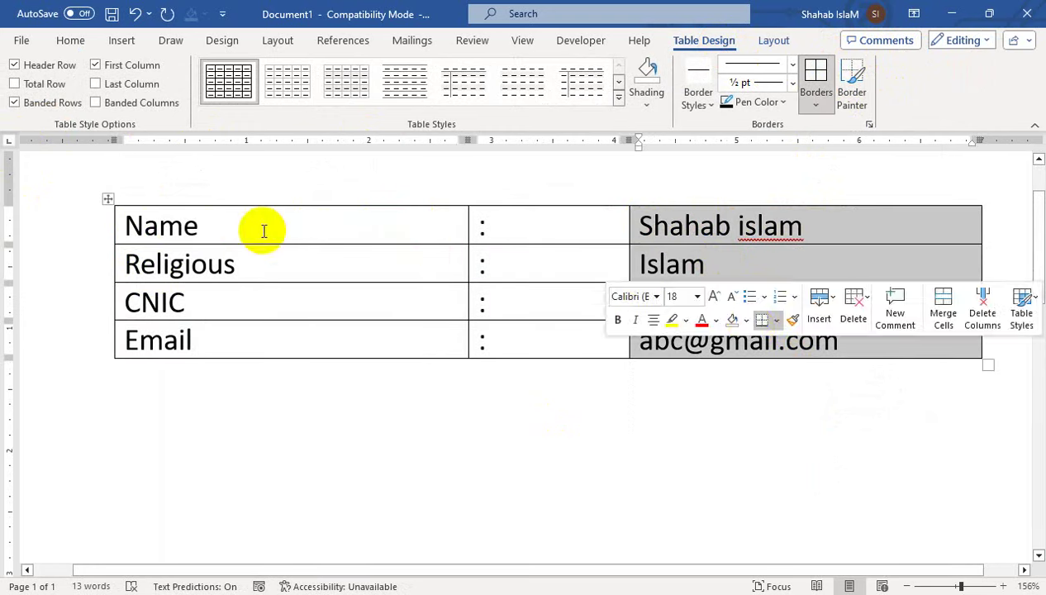
Give the four value cells diamond bullets and shift the third column's border left.
click(87, 46)
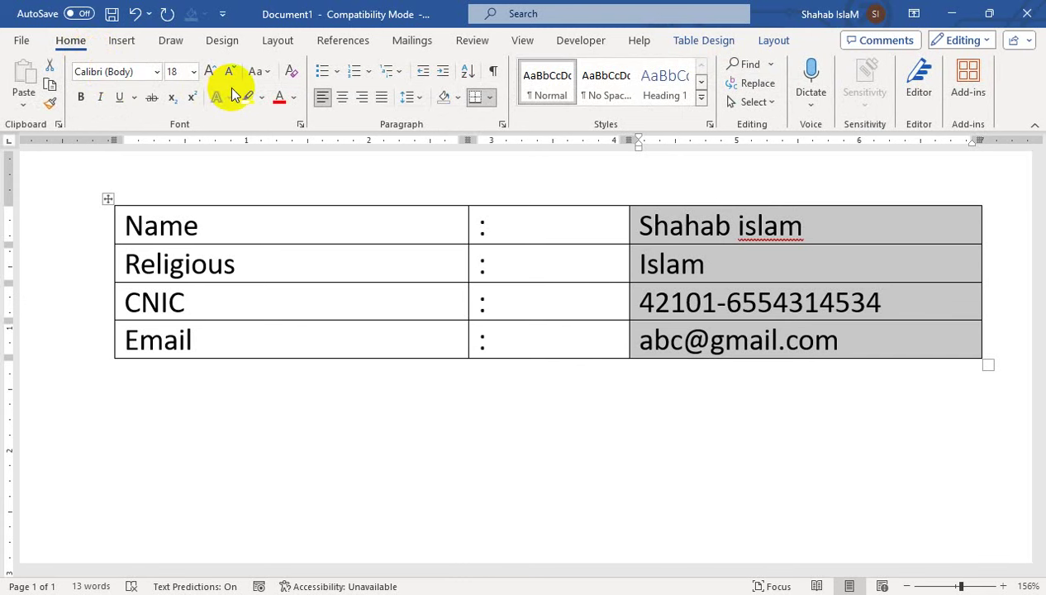
click(336, 72)
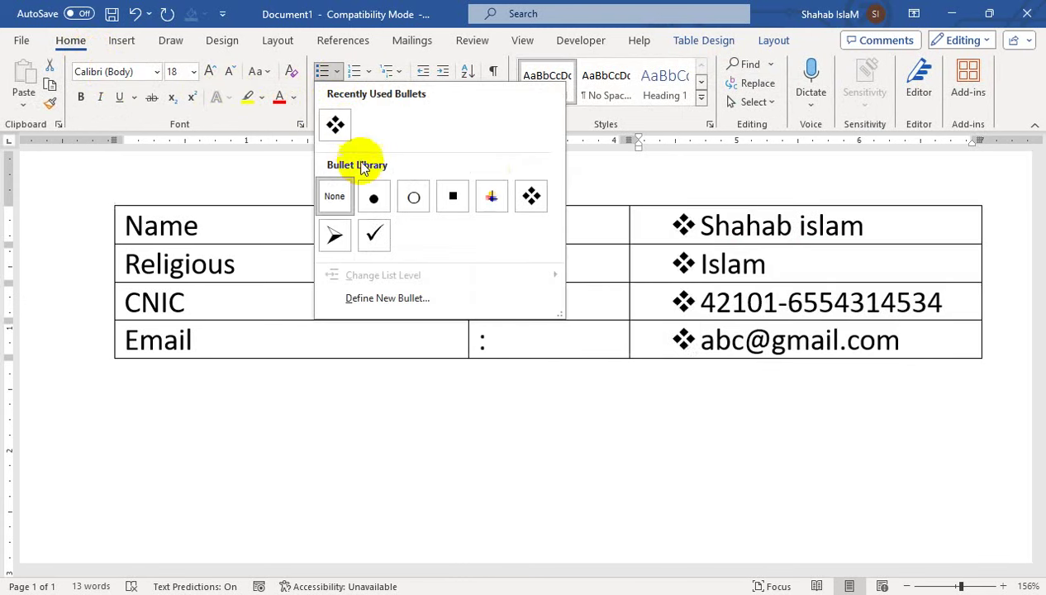
click(530, 198)
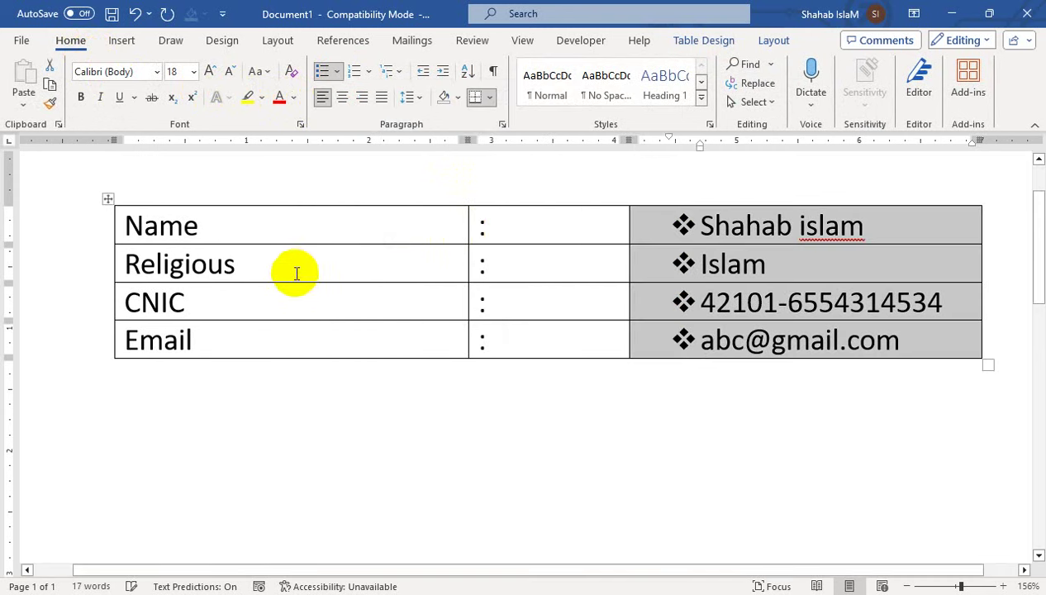
drag(619, 221, 590, 221)
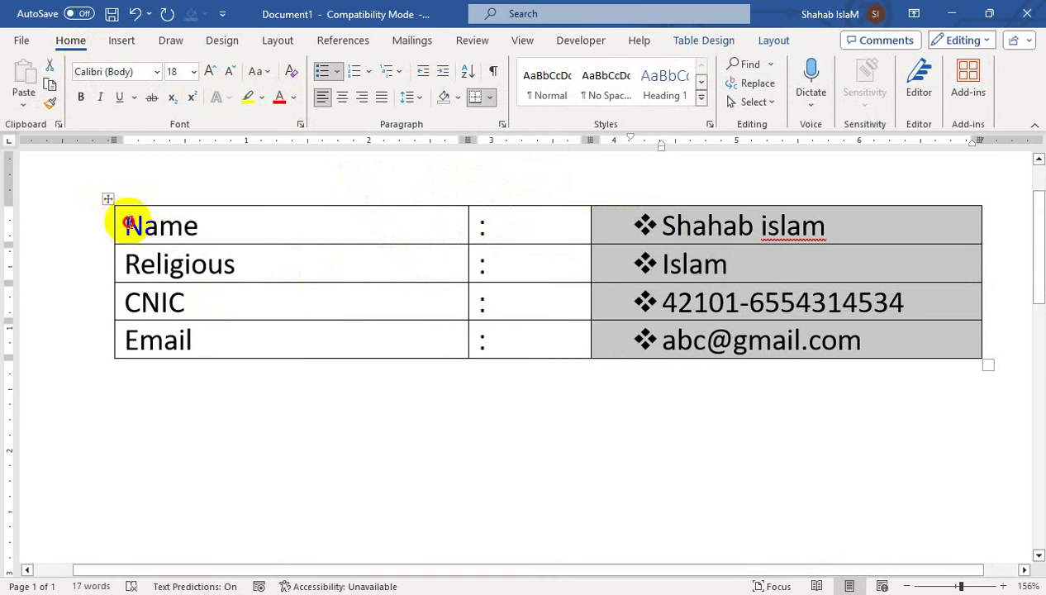
Add round bullets to the Name, Religious, CNIC and Email label cells.
drag(128, 223, 221, 350)
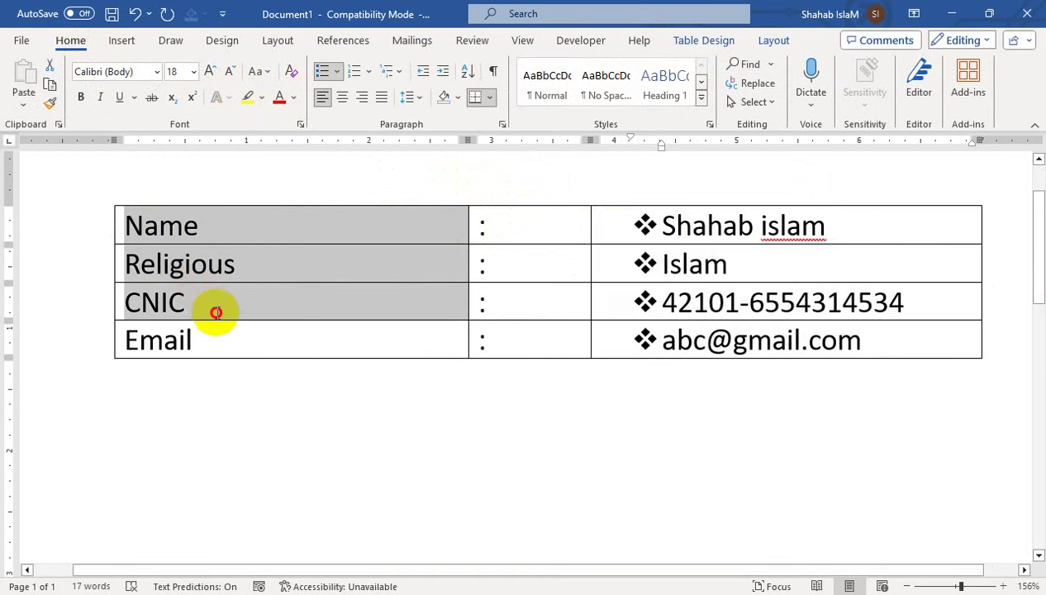
click(337, 73)
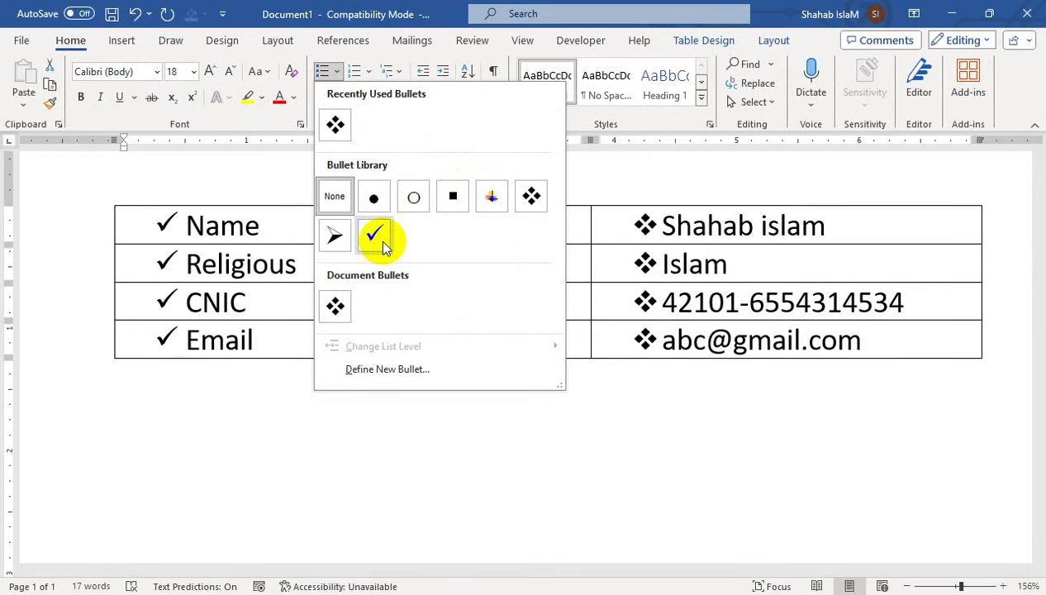
click(376, 210)
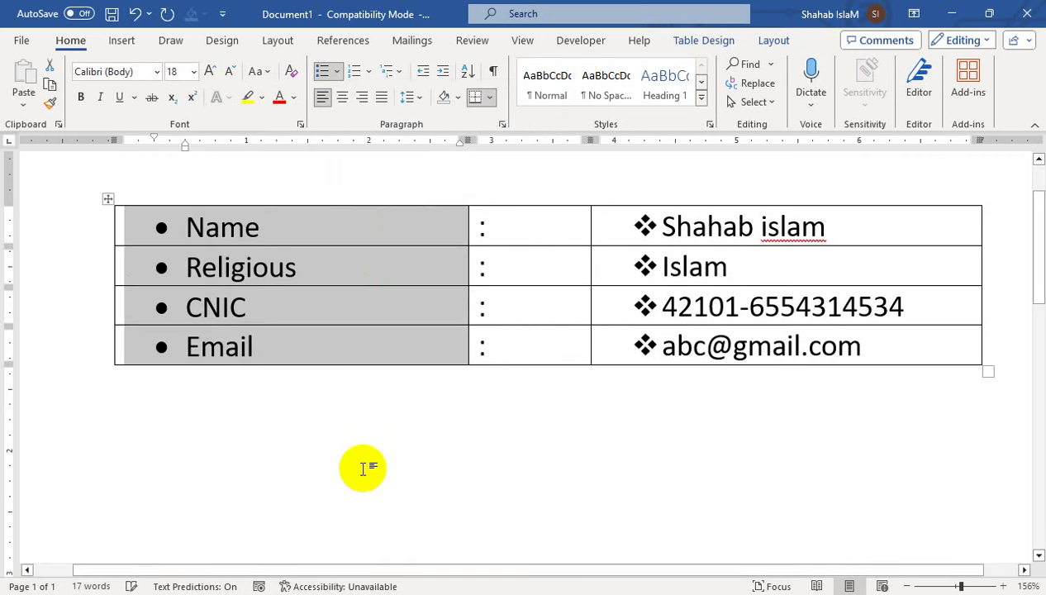
click(362, 467)
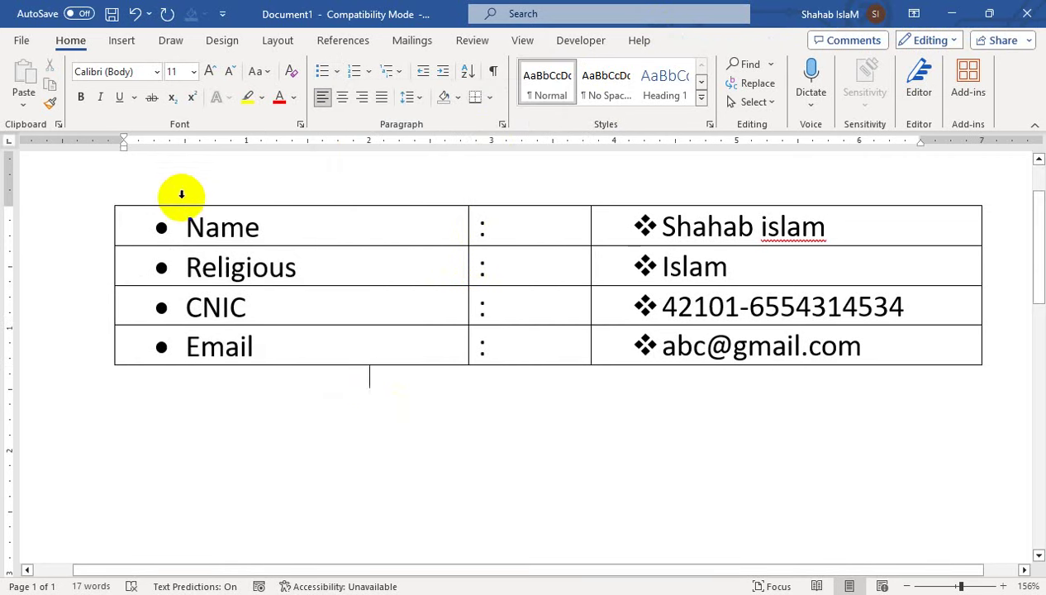
Remove all borders from the table with No Border.
click(108, 198)
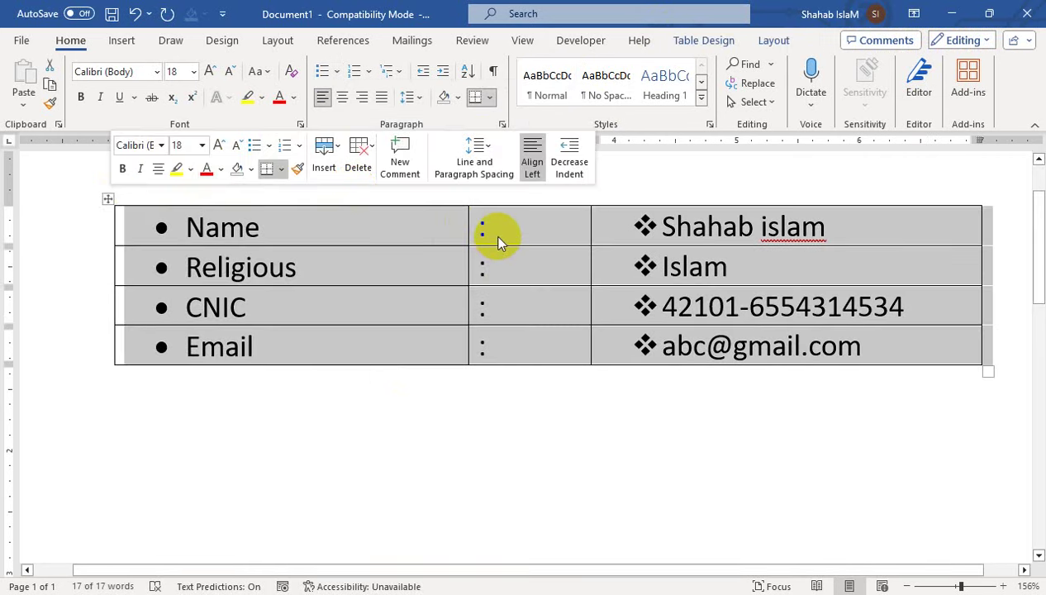
click(694, 48)
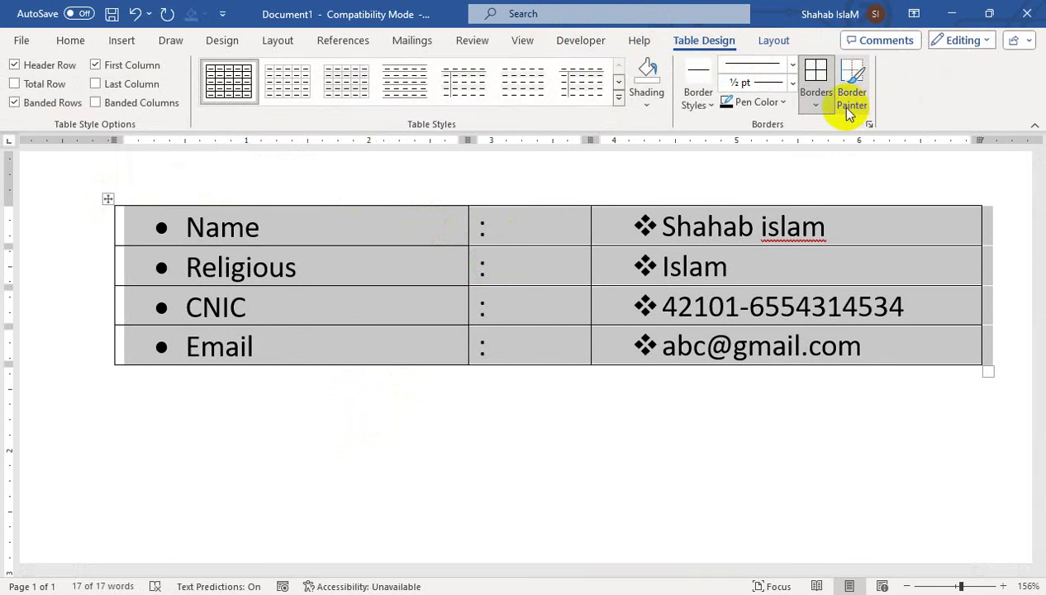
click(818, 97)
click(814, 241)
click(478, 411)
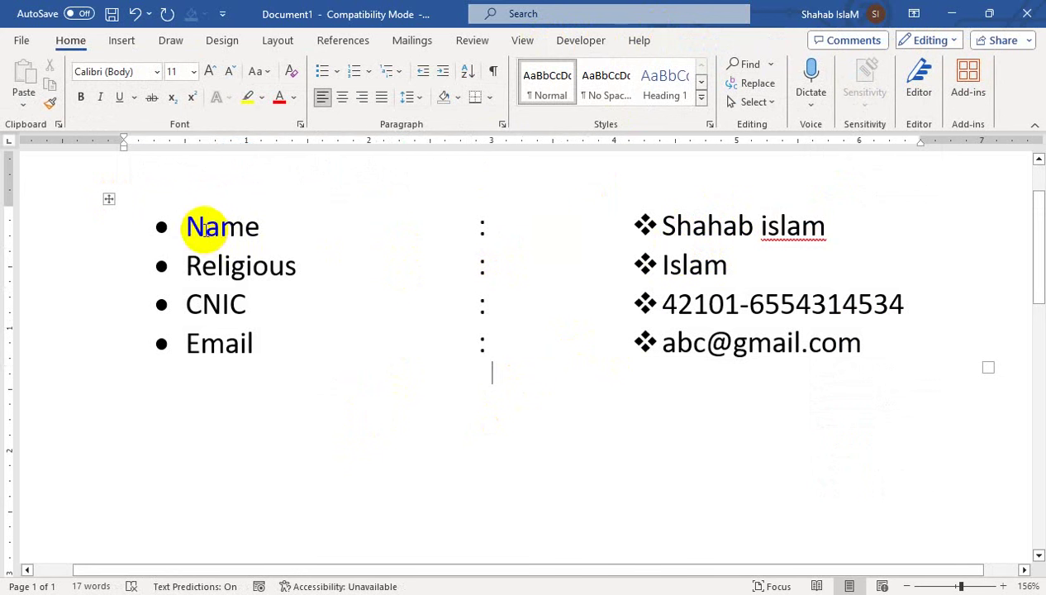
Switch the Name through Email labels from round bullets to diamond bullets.
drag(192, 225, 251, 331)
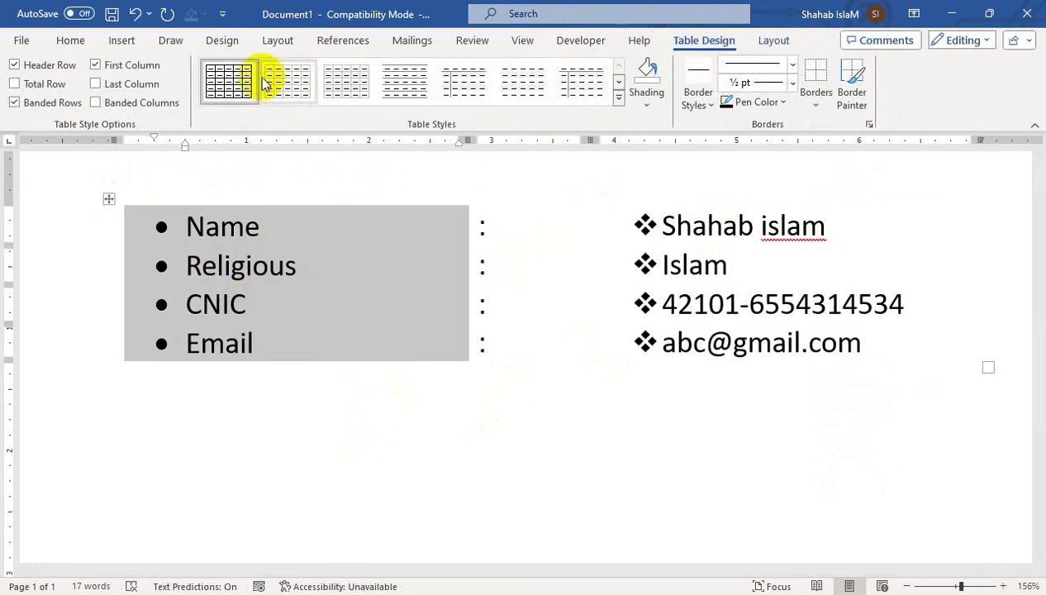
click(72, 41)
click(337, 72)
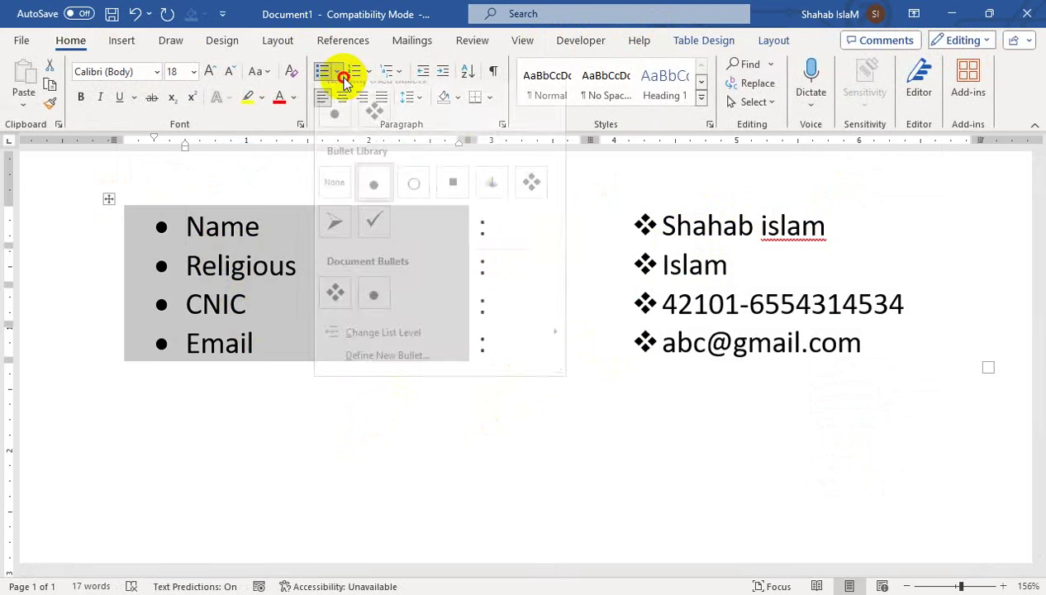
click(534, 202)
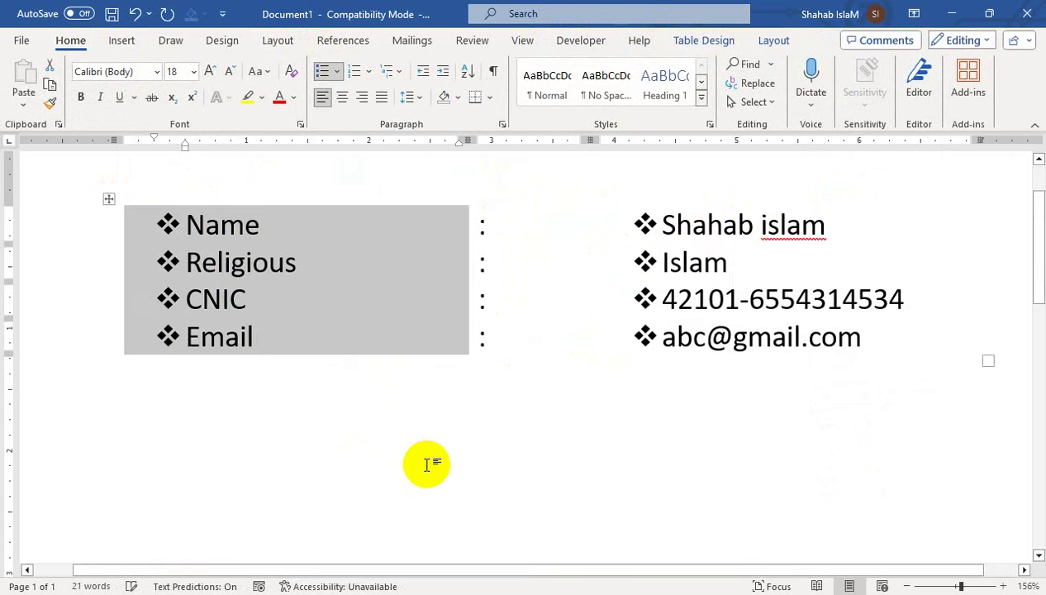
click(414, 484)
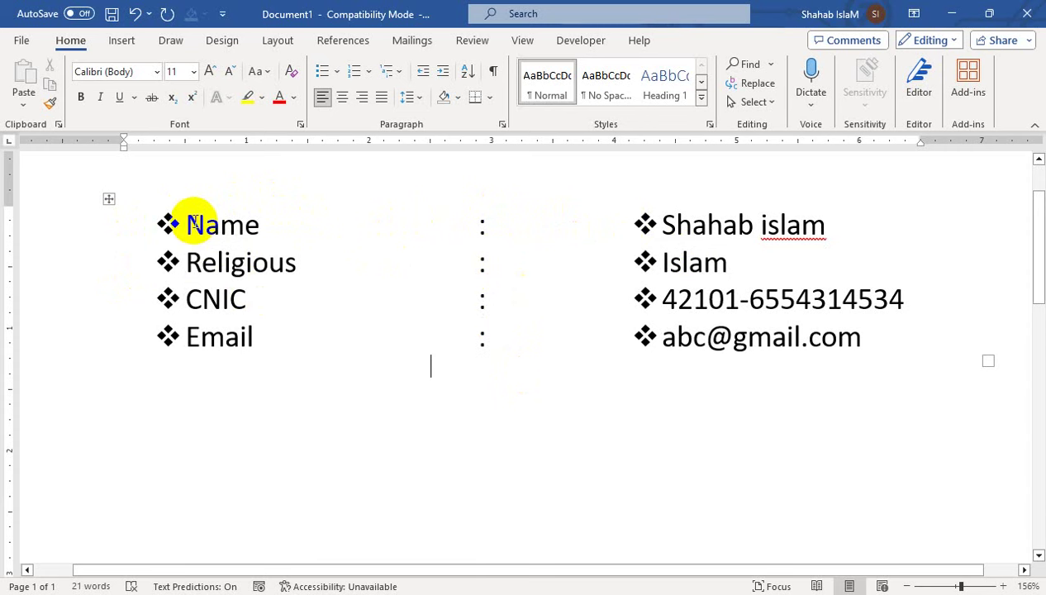
double_click(769, 224)
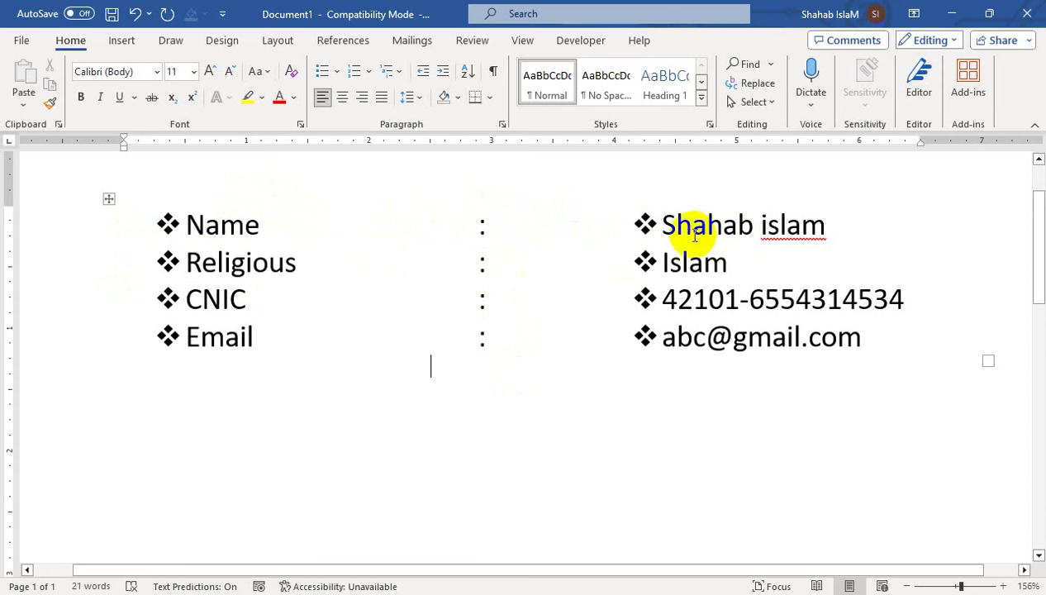
click(281, 448)
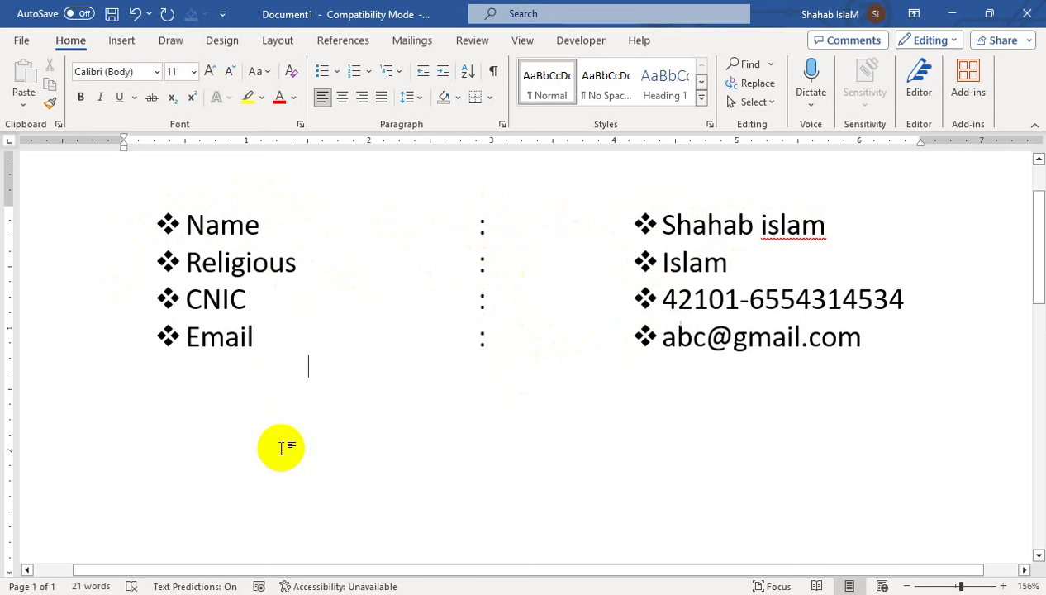